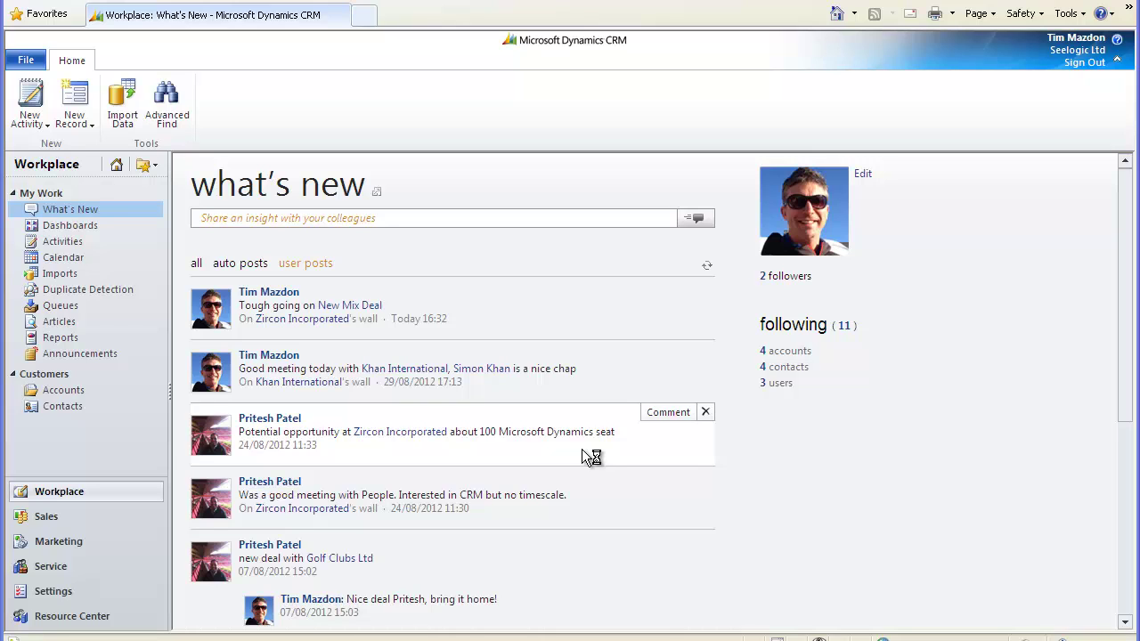
Open the Activity Feeds Post Configurations list under Settings and review the activity feeds setup help.
left_click(59, 592)
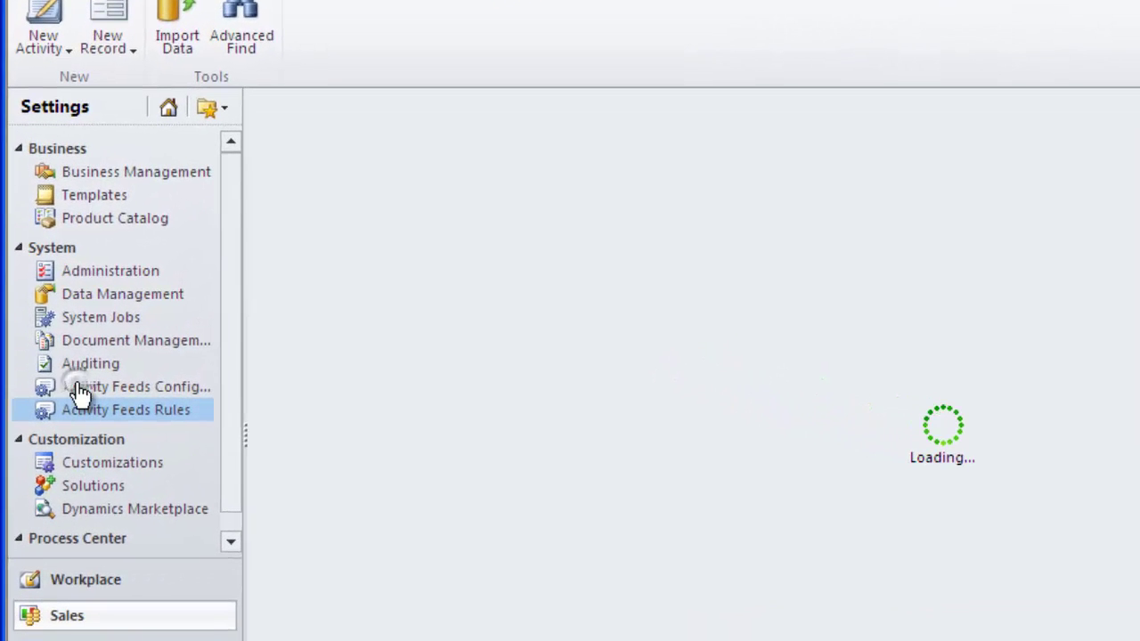
left_click(78, 387)
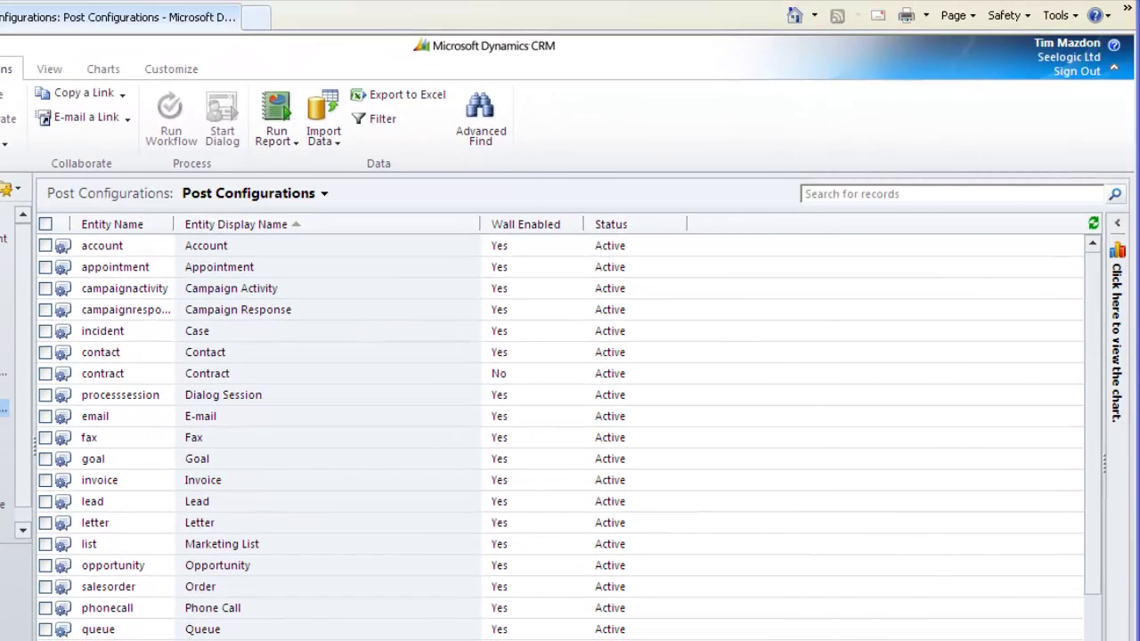
key("F1")
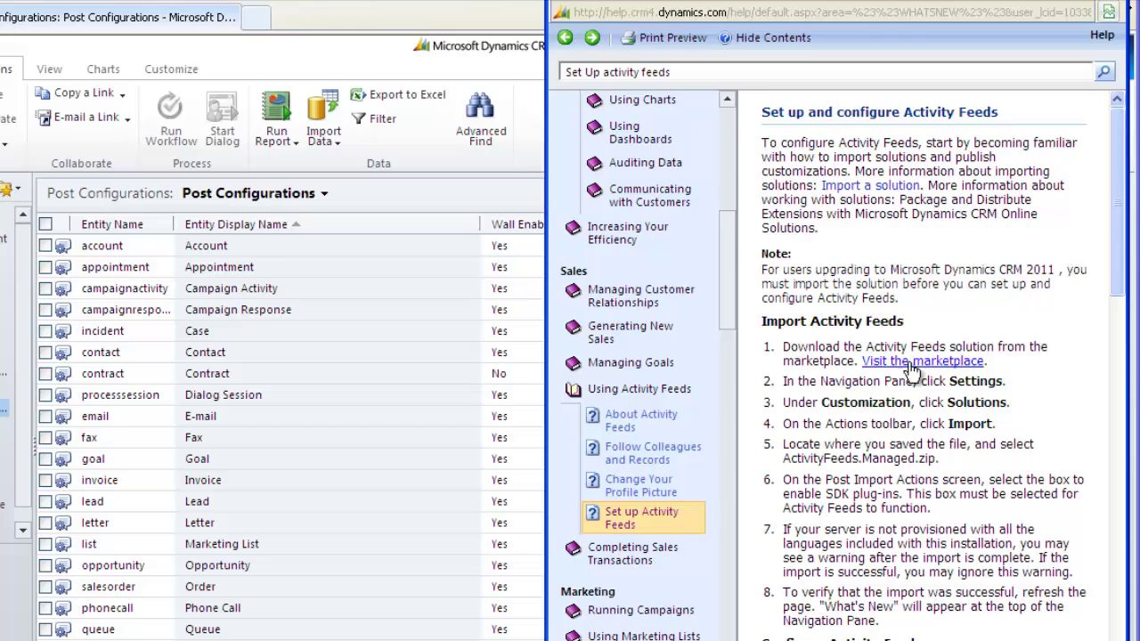
left_click_drag(1111, 245, 1129, 426)
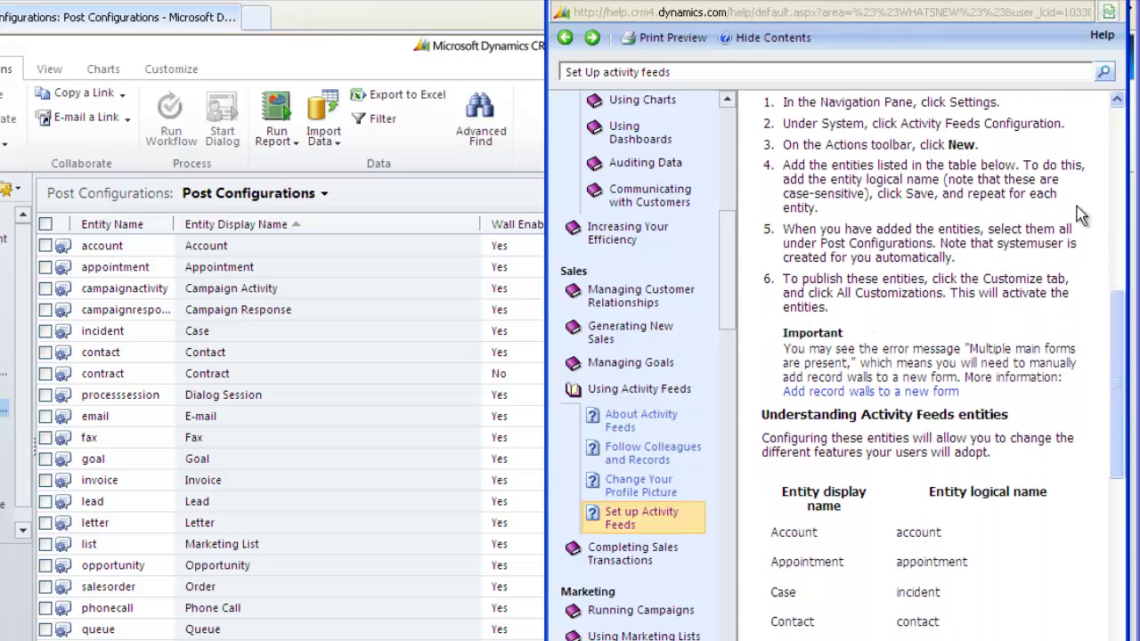
left_click(1115, 8)
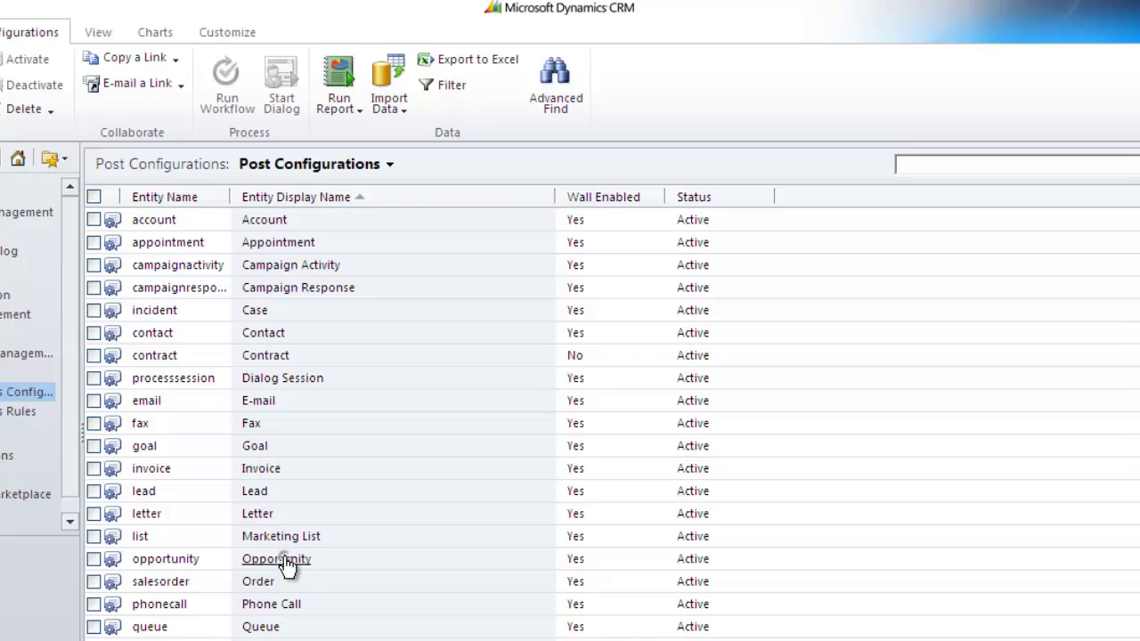
Review the Opportunity post configuration and its 10 active rules, then save and close it.
left_click(285, 565)
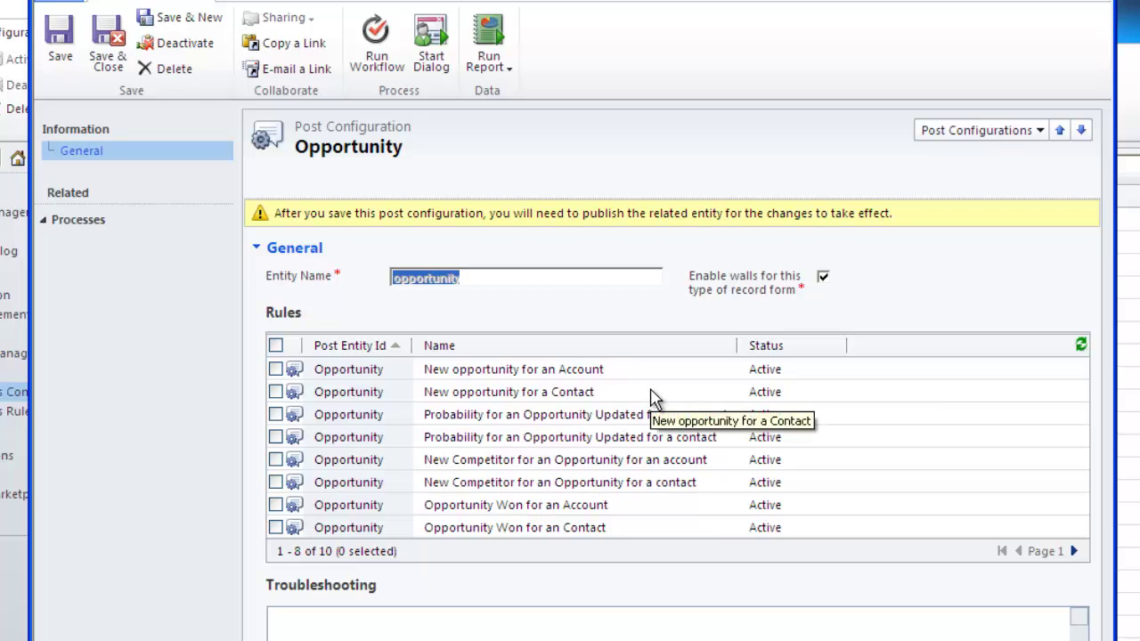
left_click(108, 53)
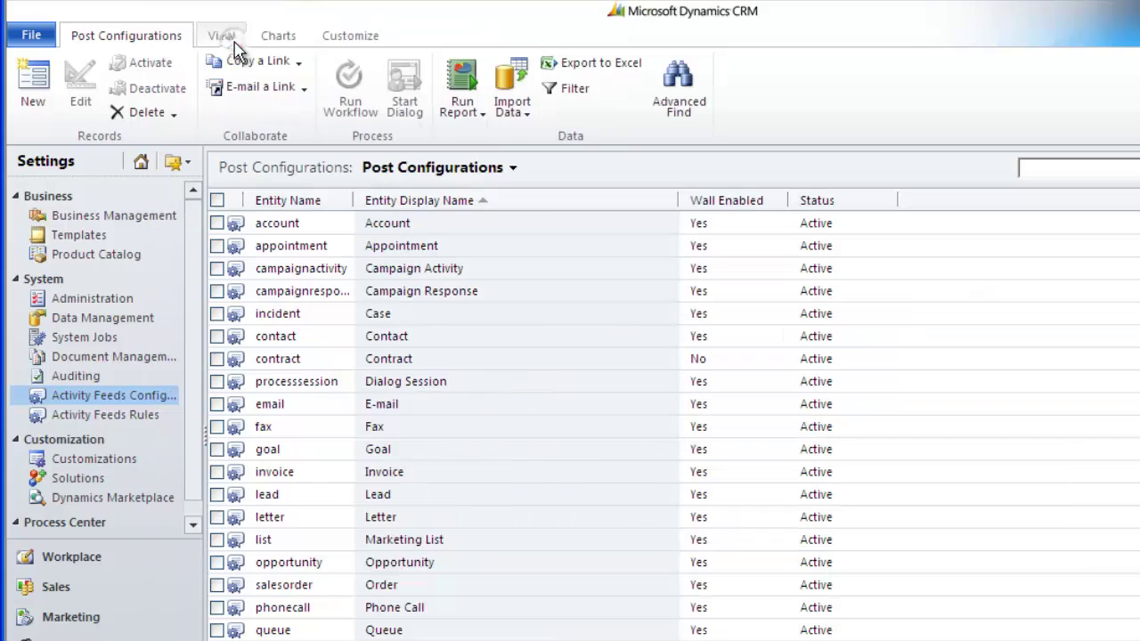
List all Activity Feeds Rules and select the 'New Competitor for an Opportunity for a contact' rule.
left_click(145, 418)
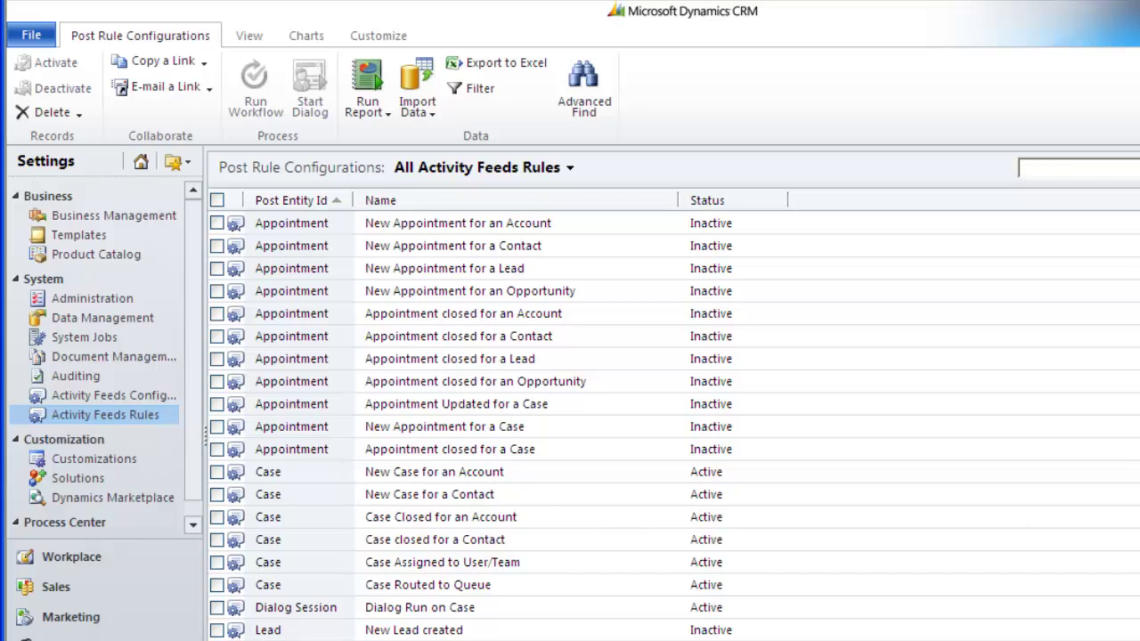
scroll(673, 426, "down", 5)
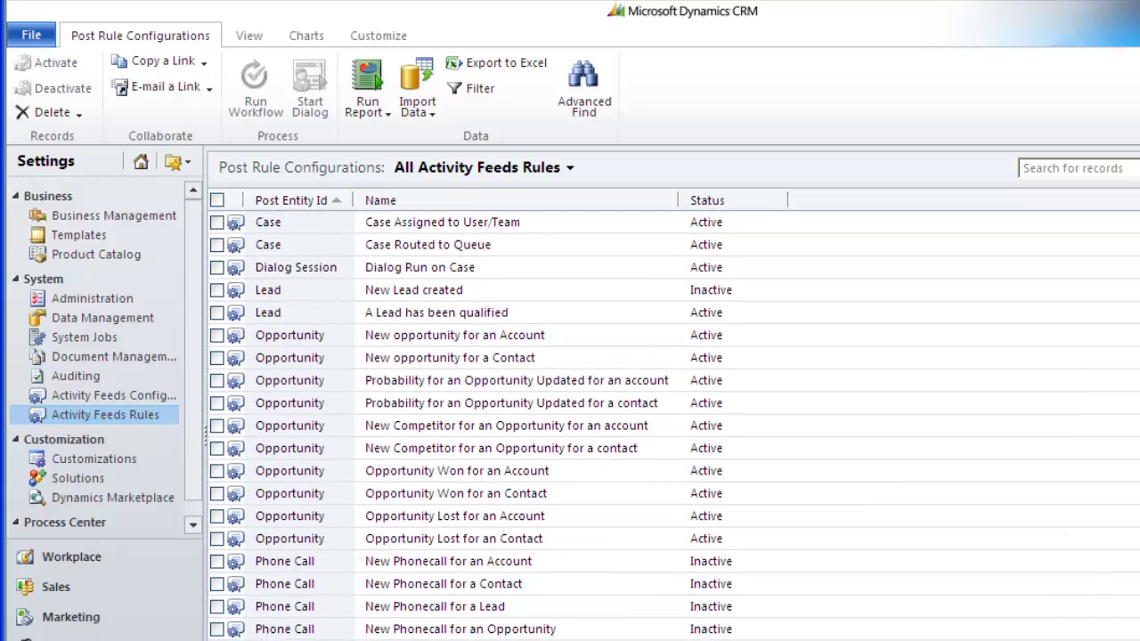
scroll(818, 485, "down", 1)
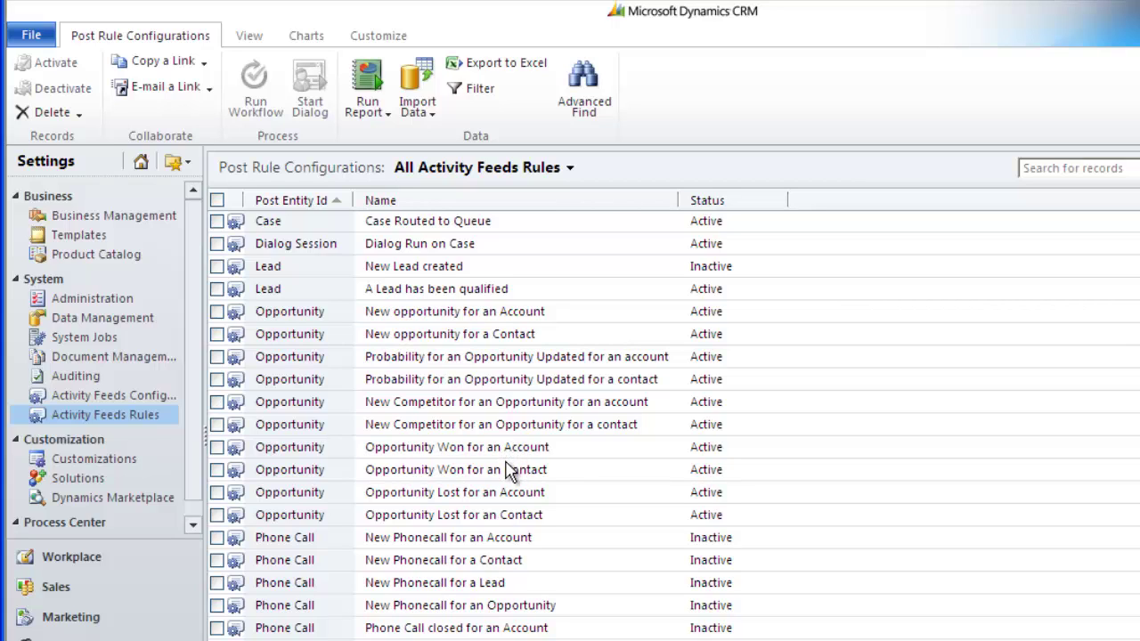
left_click(216, 426)
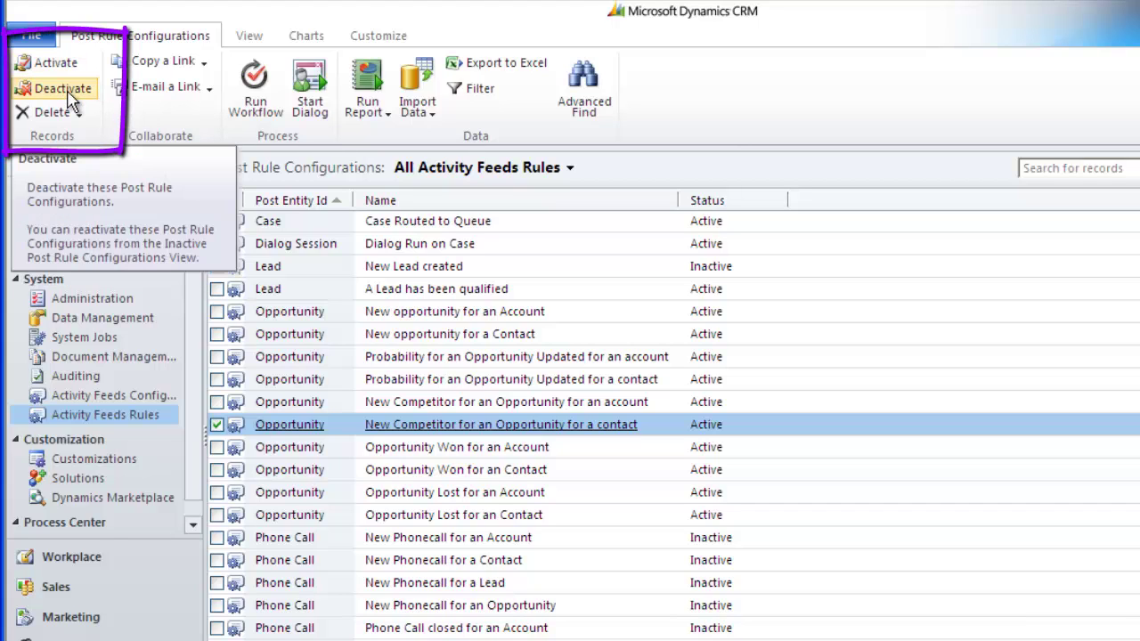
Filter the What's New feed to user posts, then open and close the Zircon Incorporated account.
left_click(69, 561)
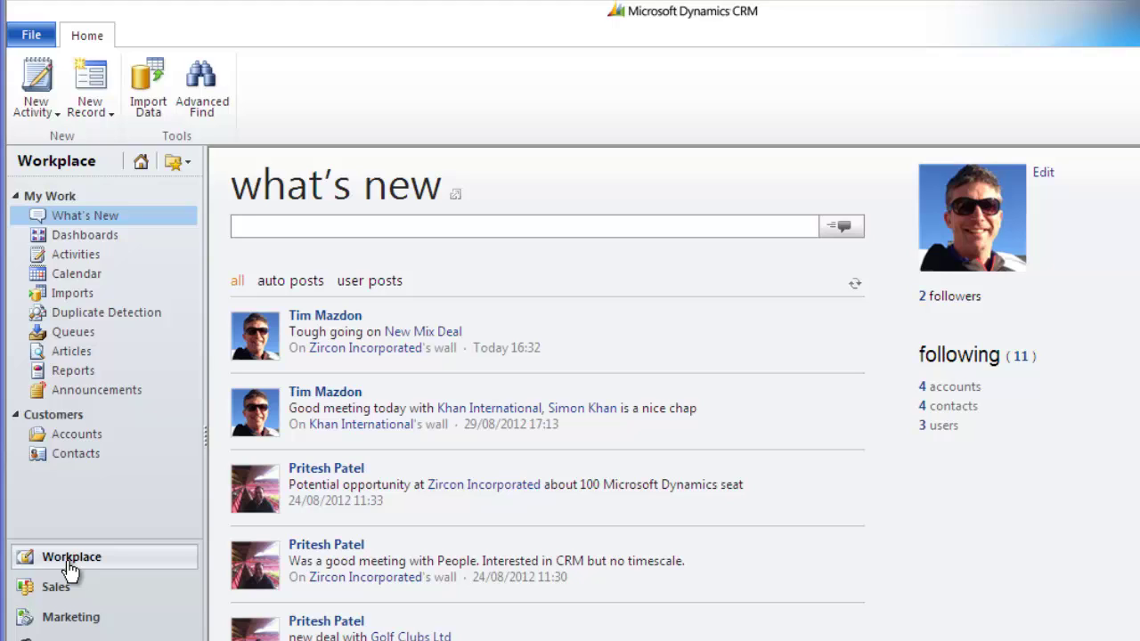
left_click(278, 283)
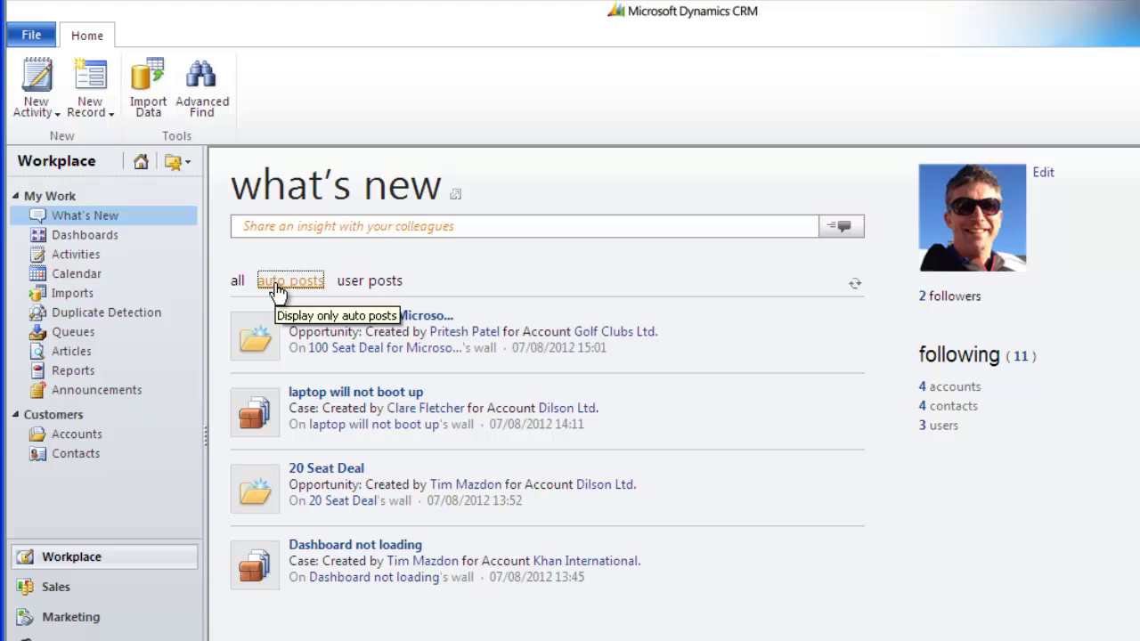
left_click(359, 285)
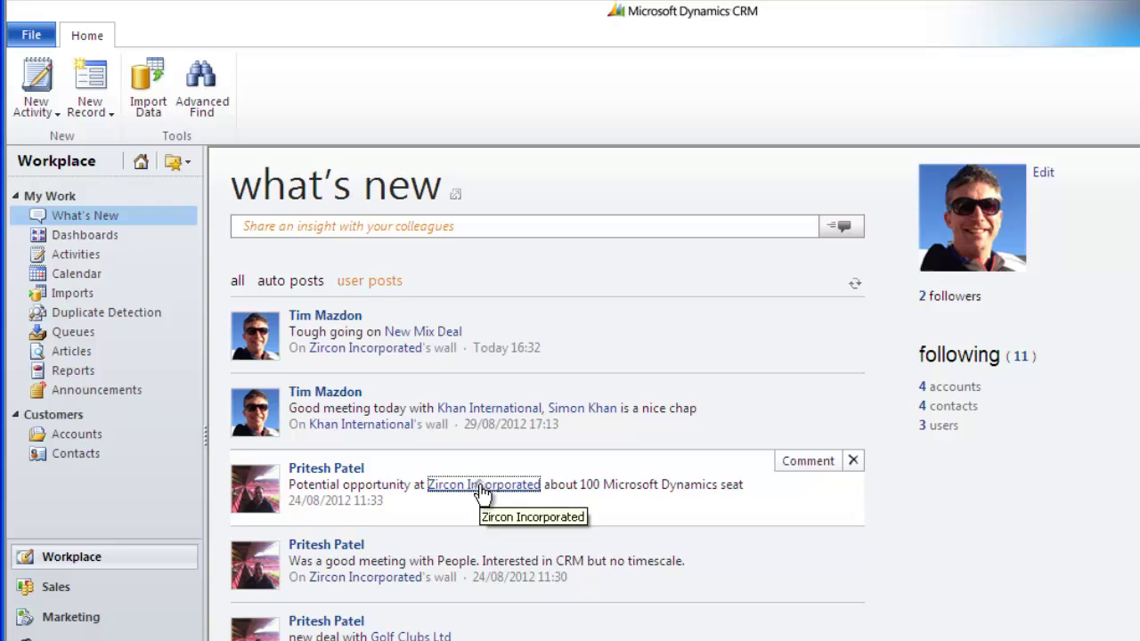
left_click(482, 487)
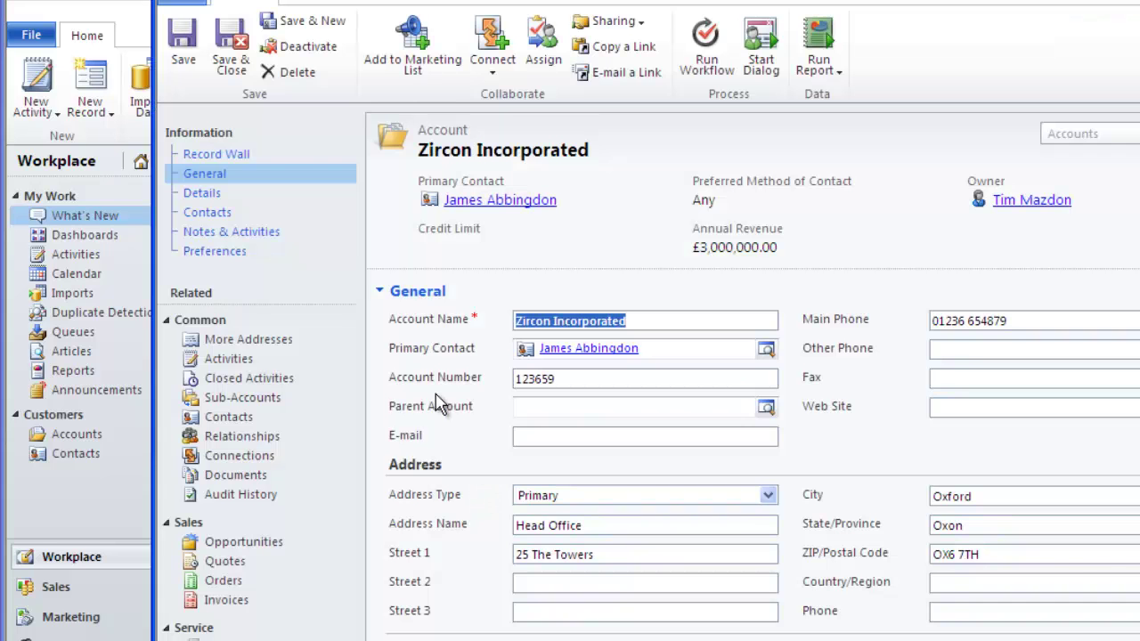
left_click(238, 64)
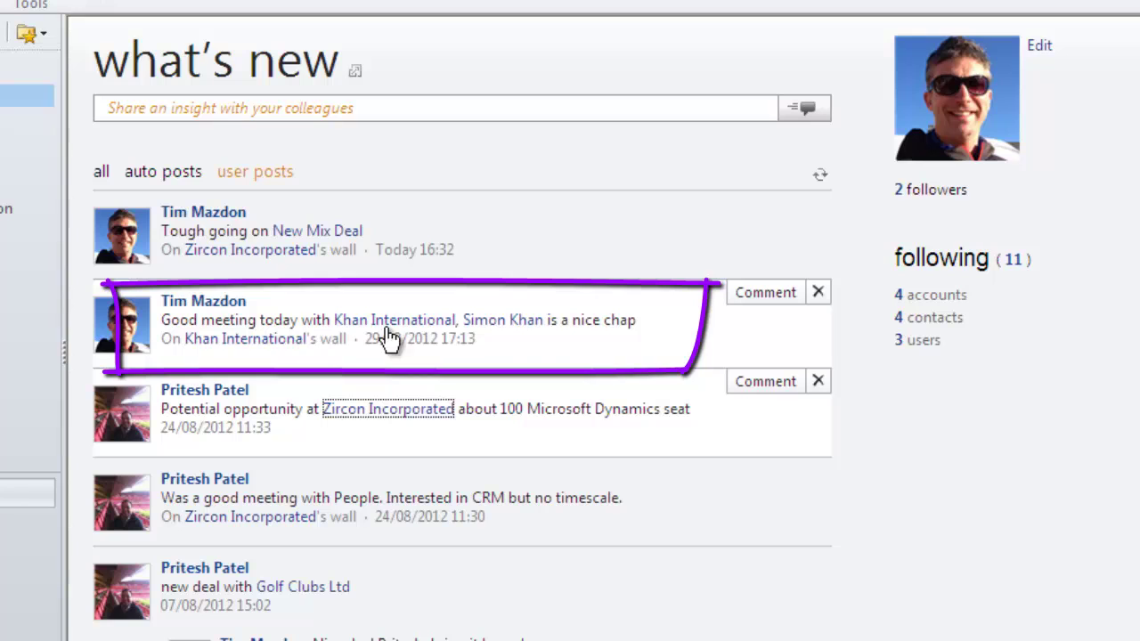
left_click(926, 190)
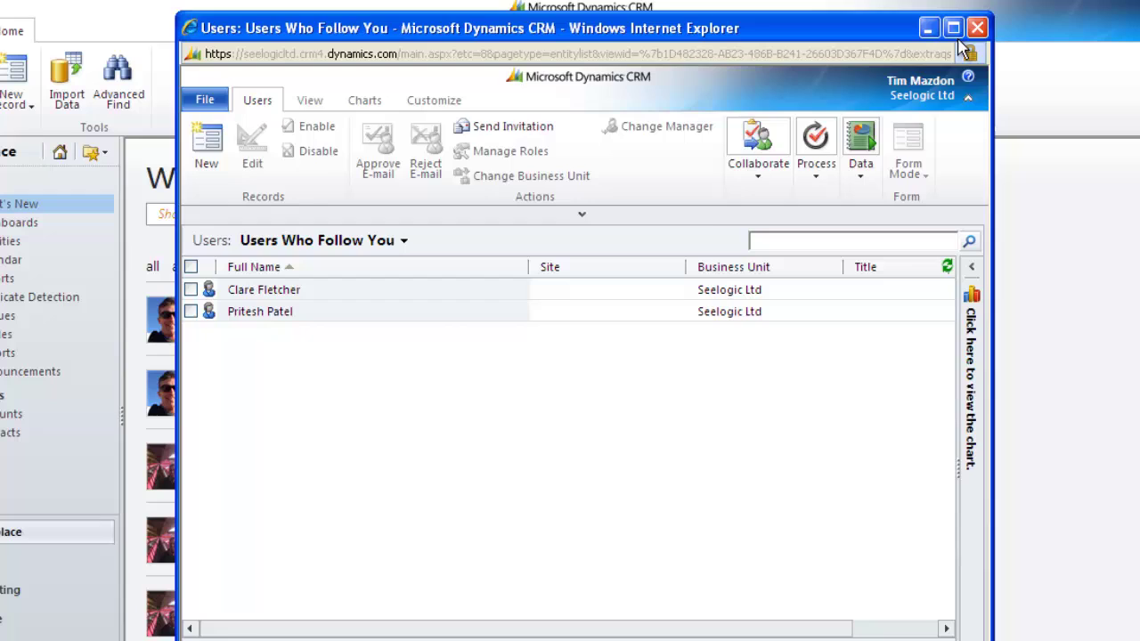
left_click(976, 29)
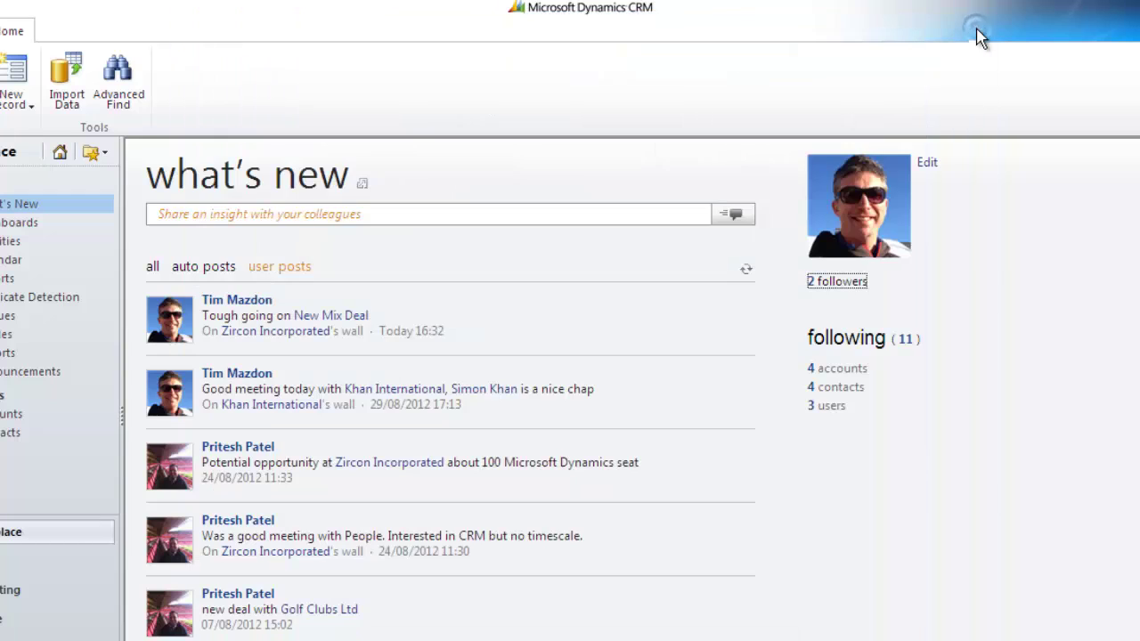
left_click(904, 340)
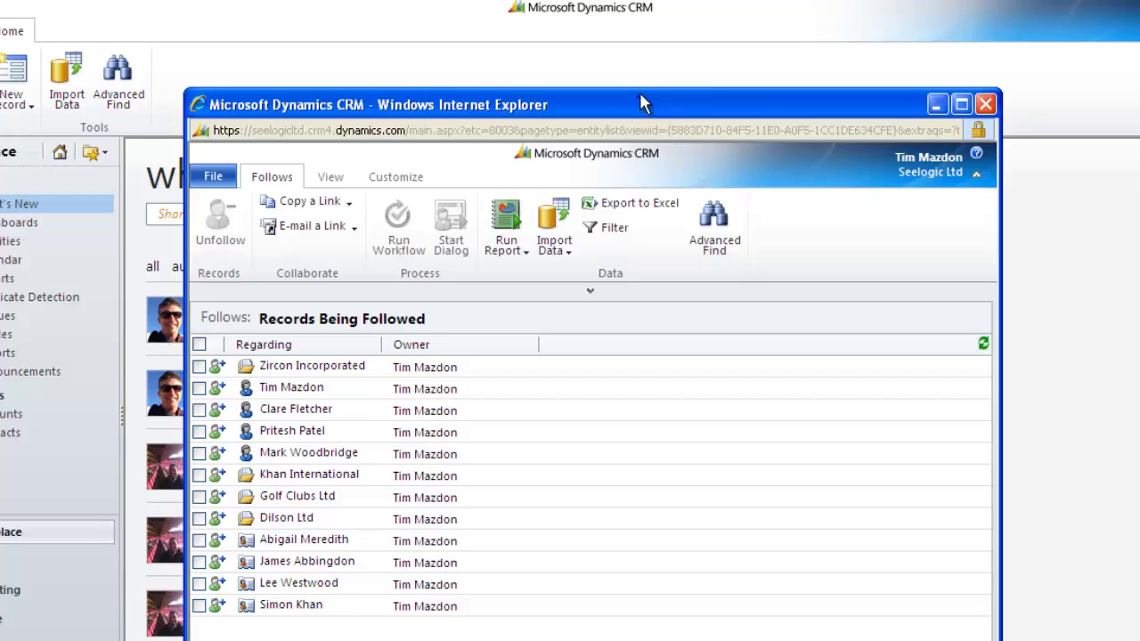
left_click_drag(639, 101, 643, 30)
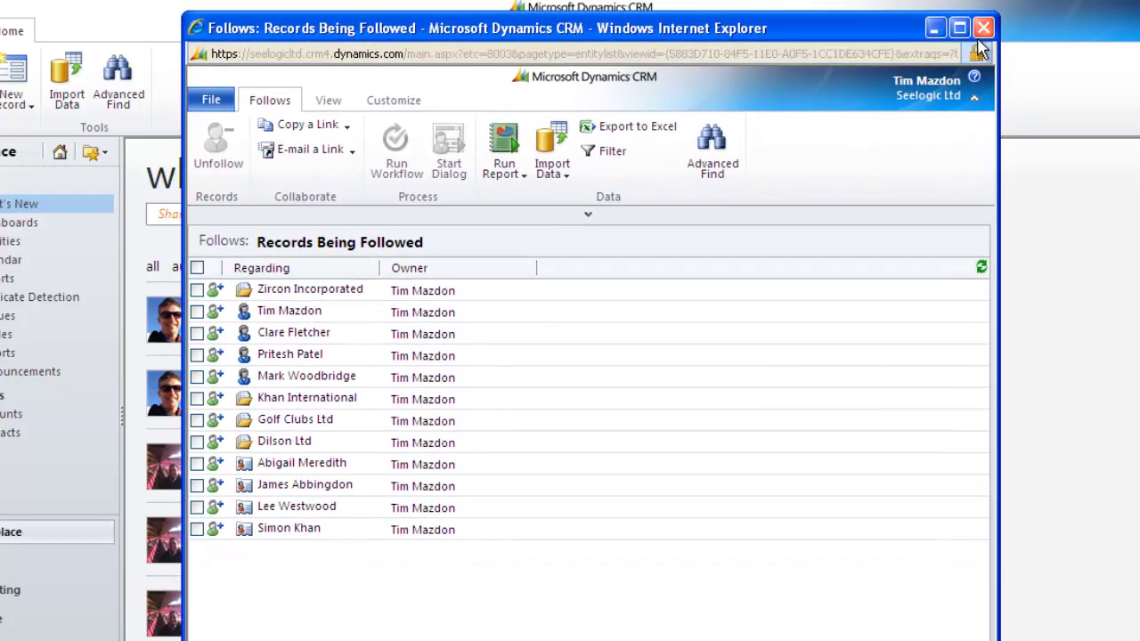
left_click(982, 30)
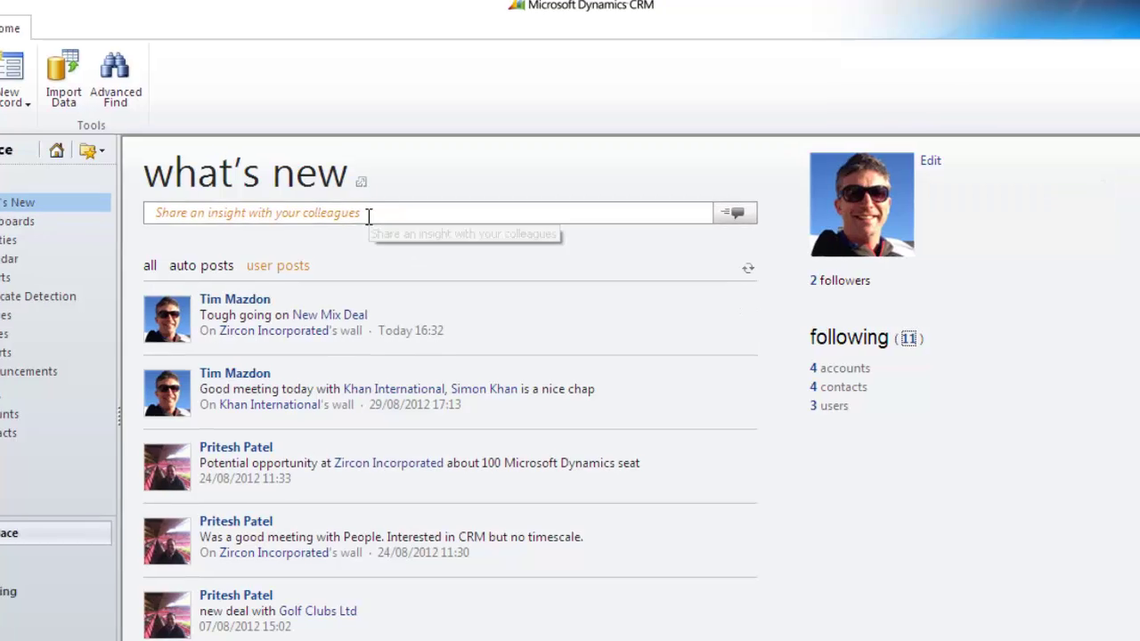
Post 'Good meeting with @' plus a mentioned contact and 'today - deal to come' to the feed.
left_click(341, 175)
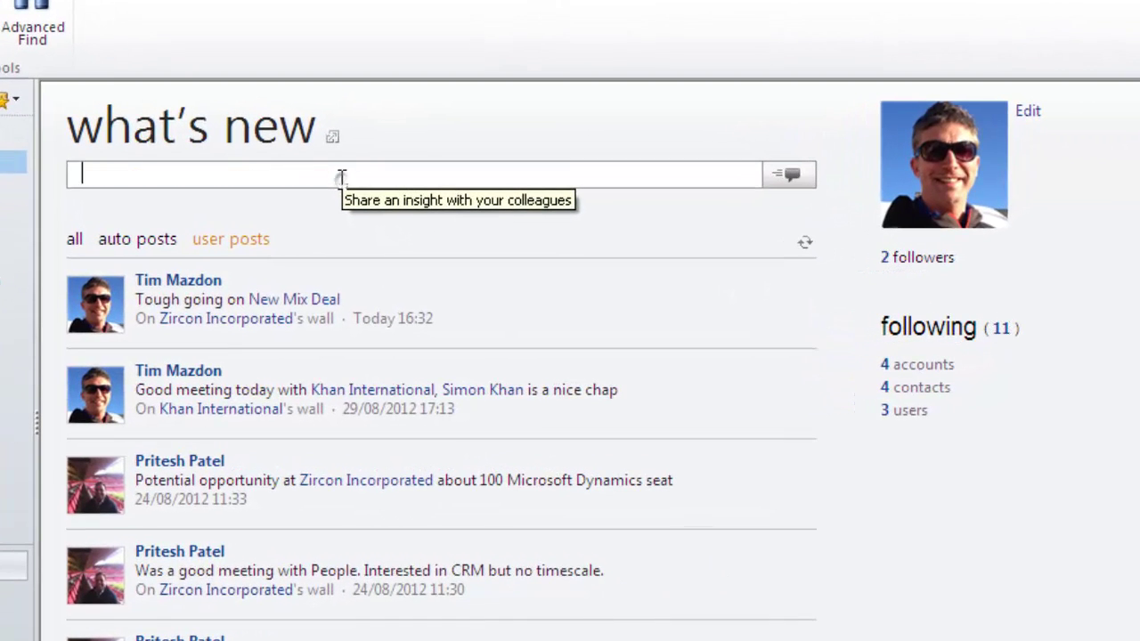
type("G")
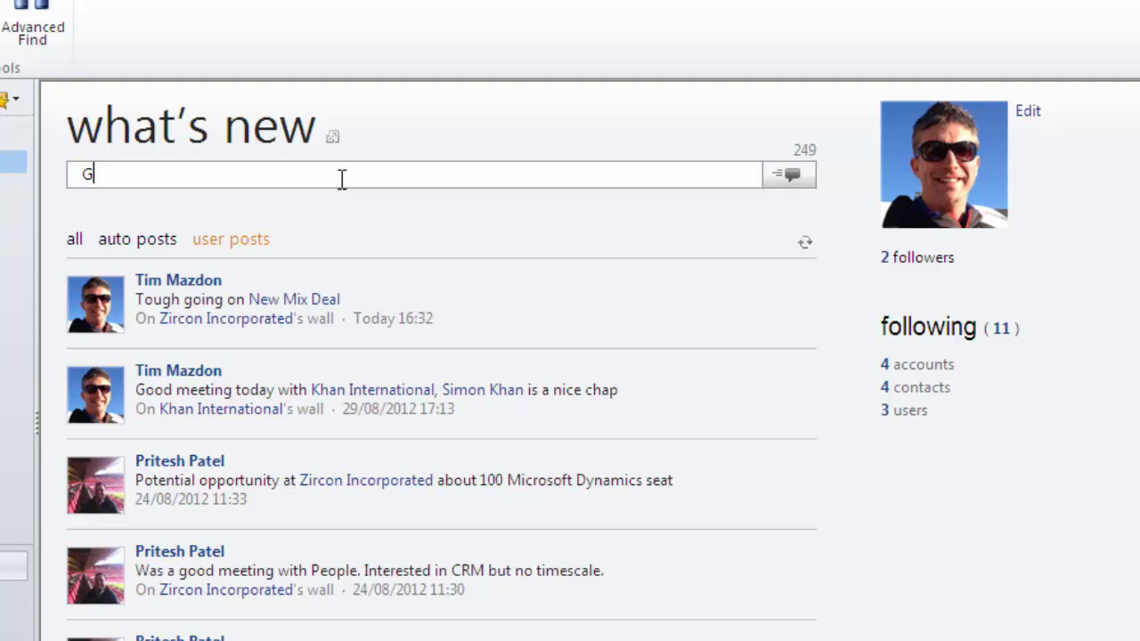
type("ood meeting with ")
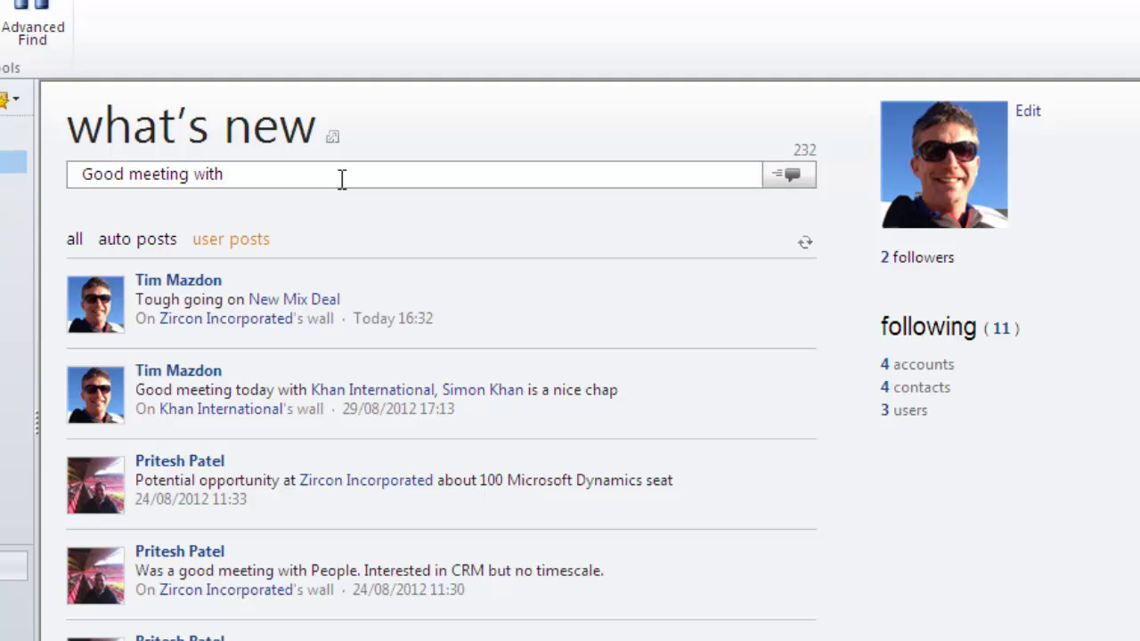
type("@")
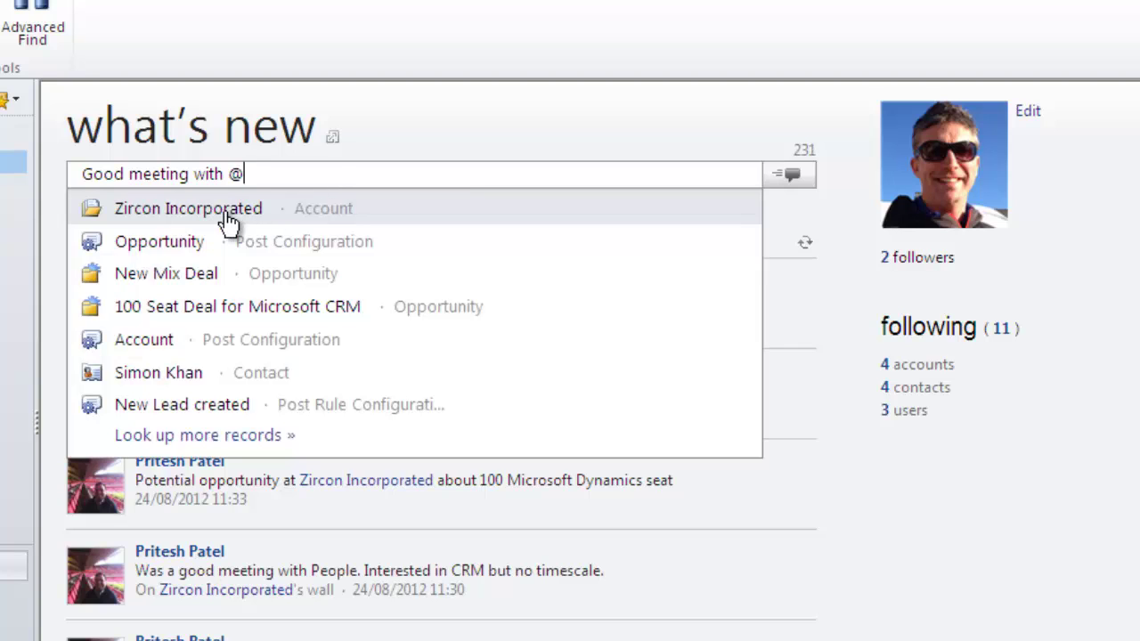
left_click(166, 376)
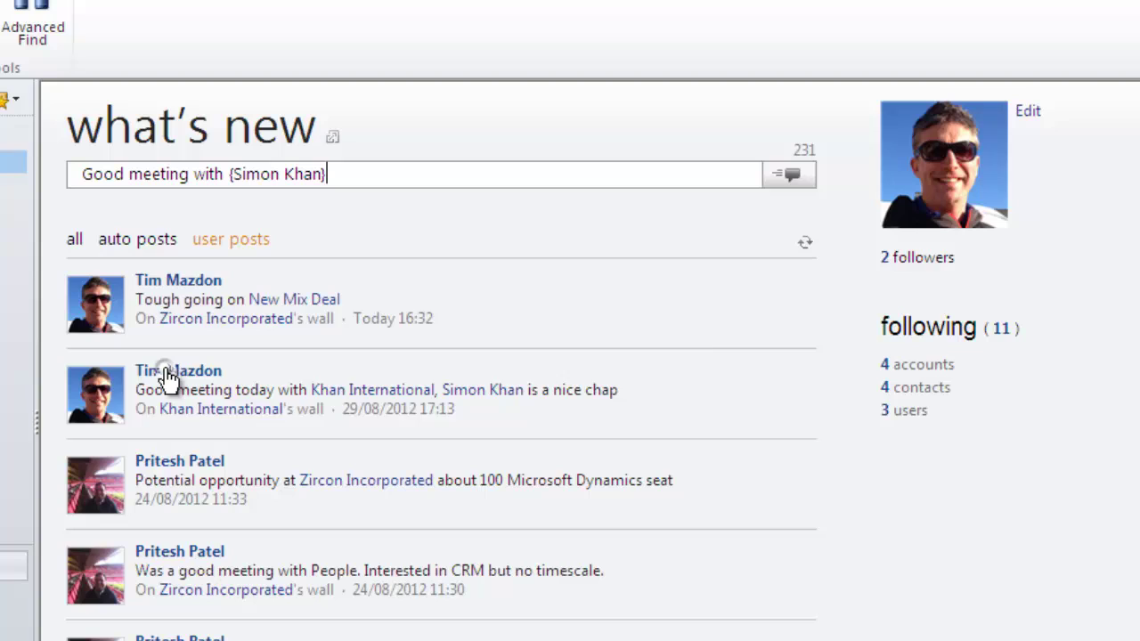
type("toda")
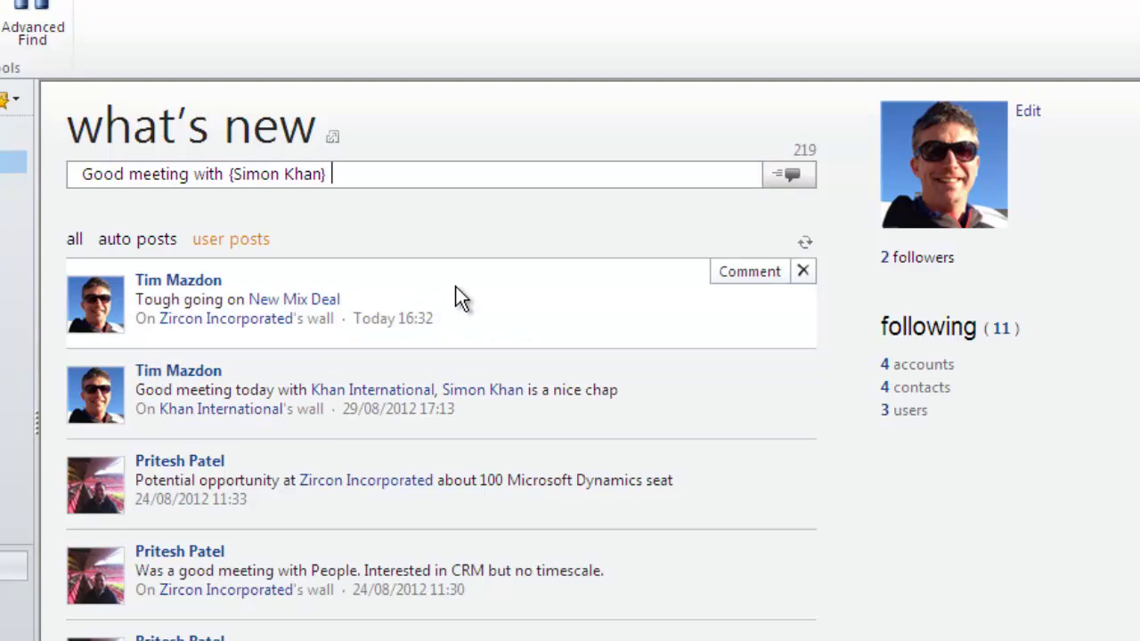
type("y - d")
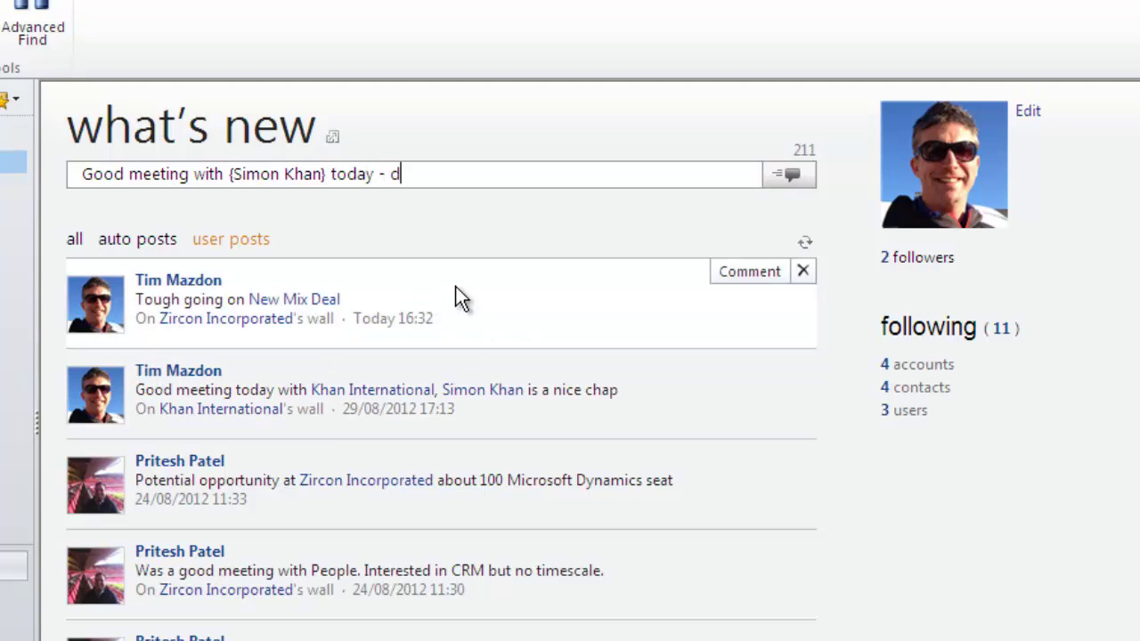
type("eal to come")
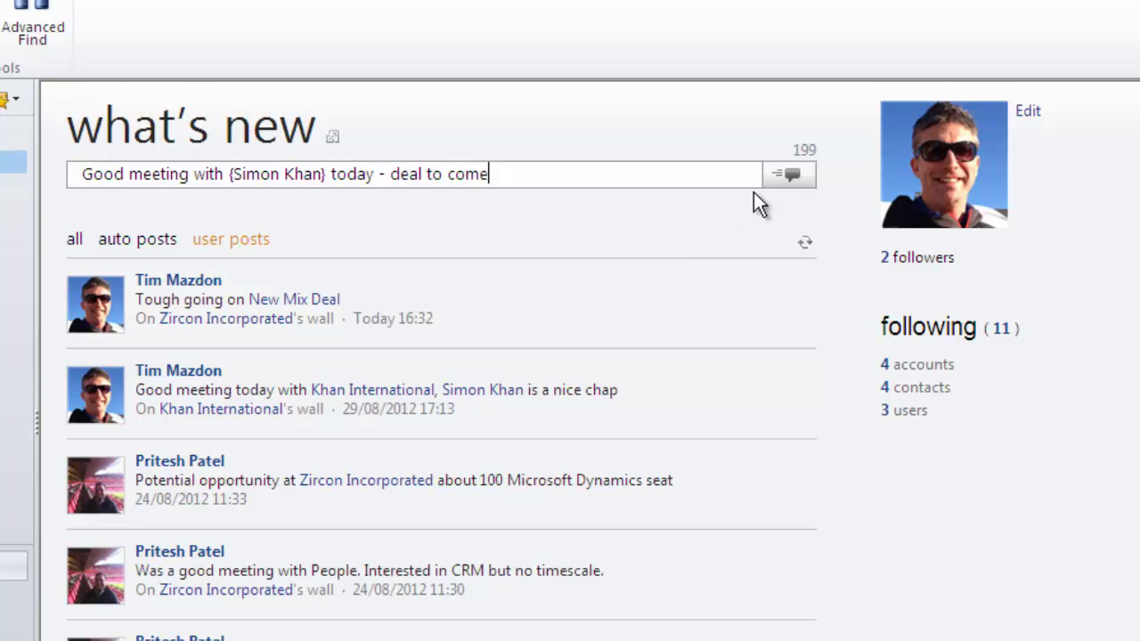
left_click(787, 176)
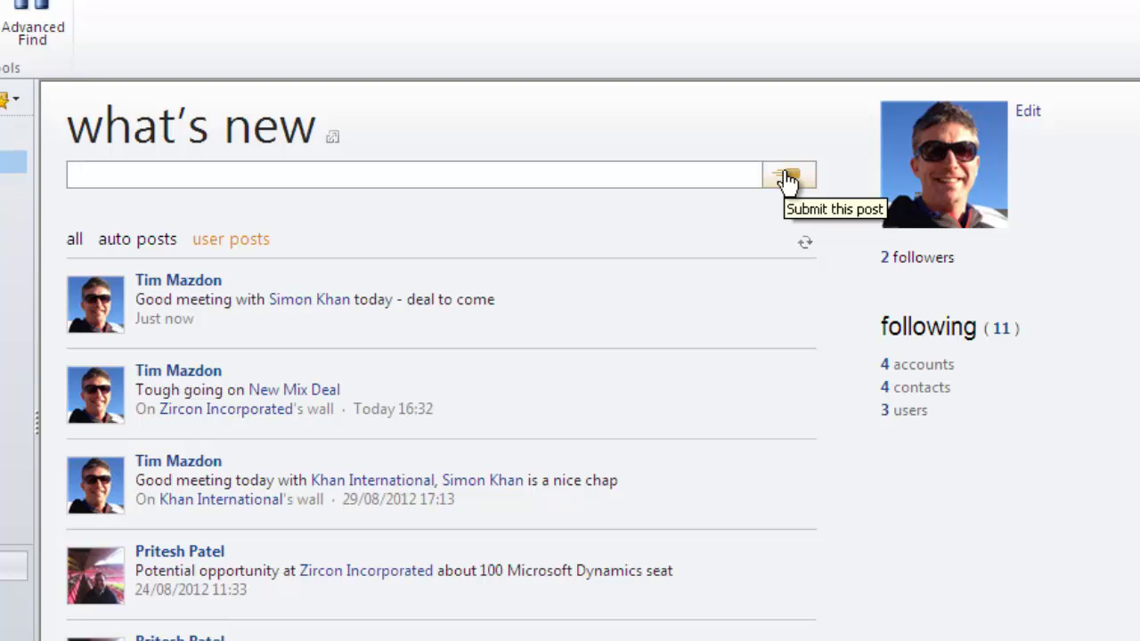
mouse_move(635, 403)
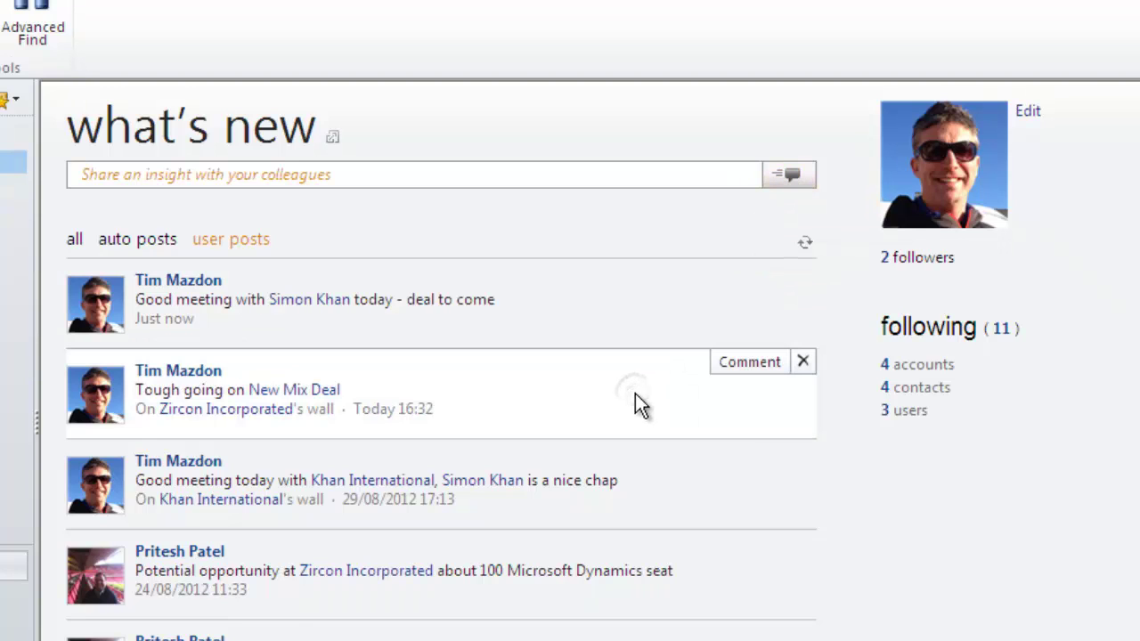
Open a comment box on the 'Tough going on New Mix Deal' post.
left_click(737, 367)
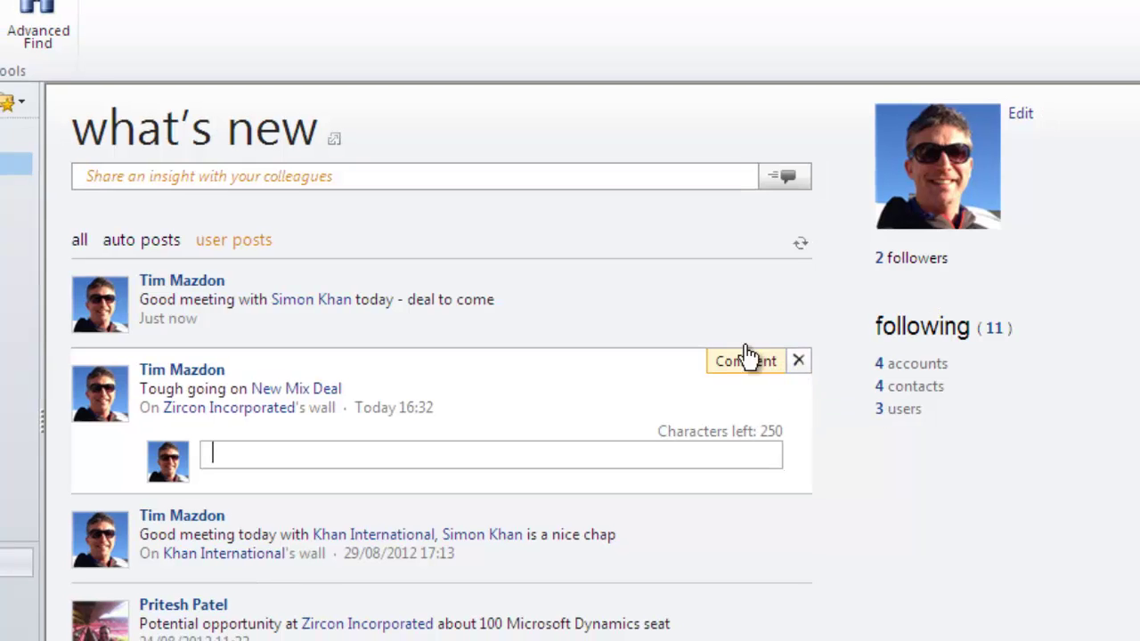
Run an Advanced Find on Users, returning ten user records.
left_click(116, 85)
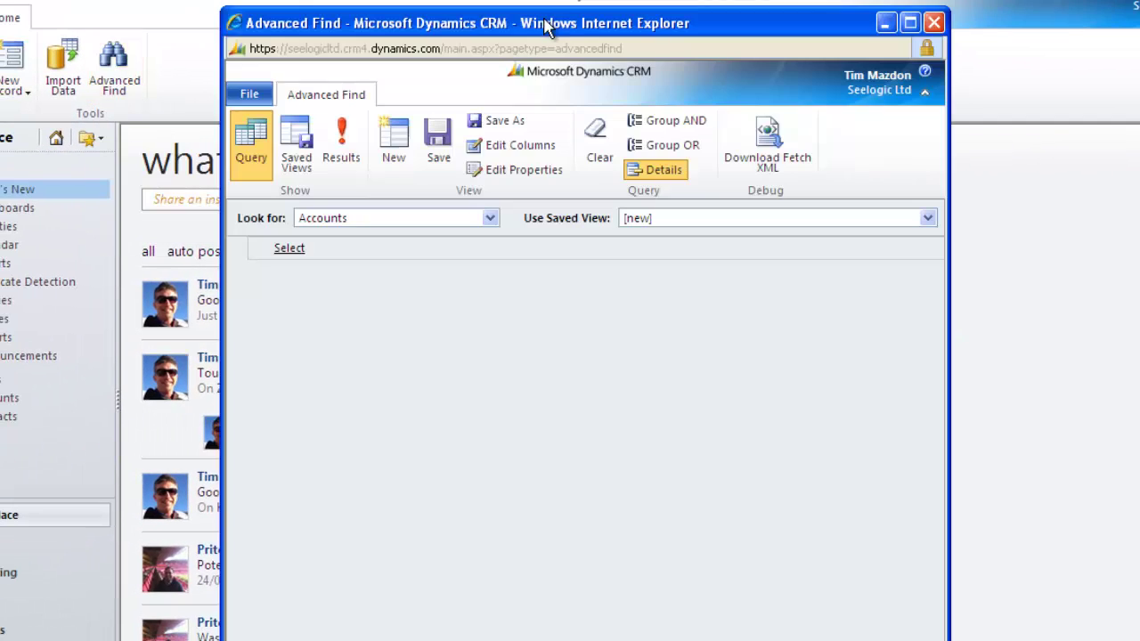
left_click(491, 219)
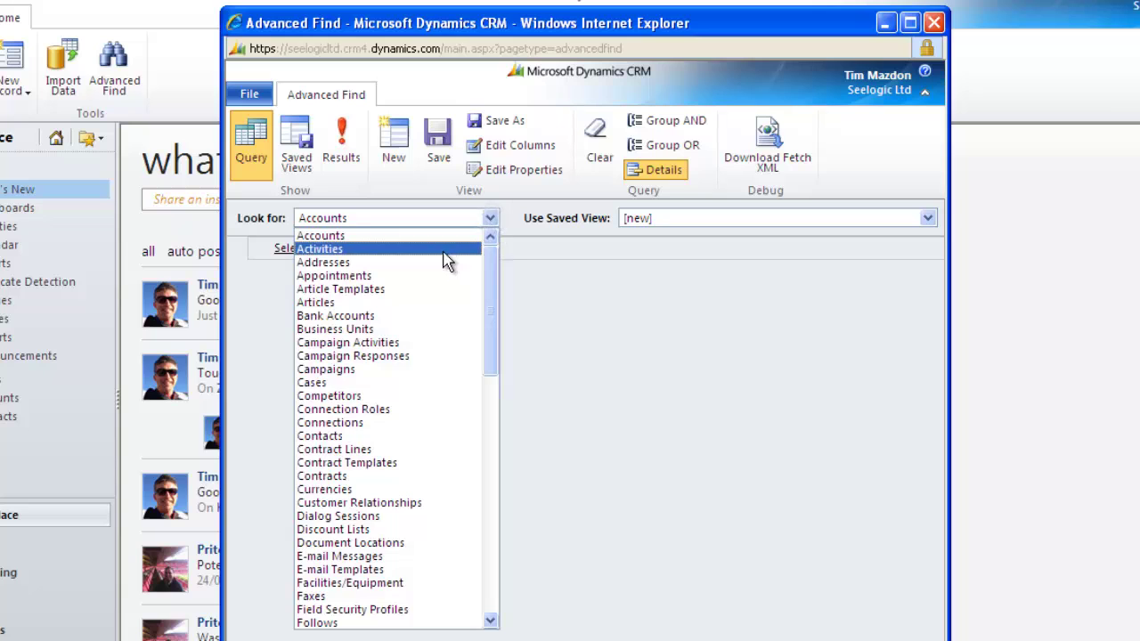
left_click_drag(491, 321, 491, 579)
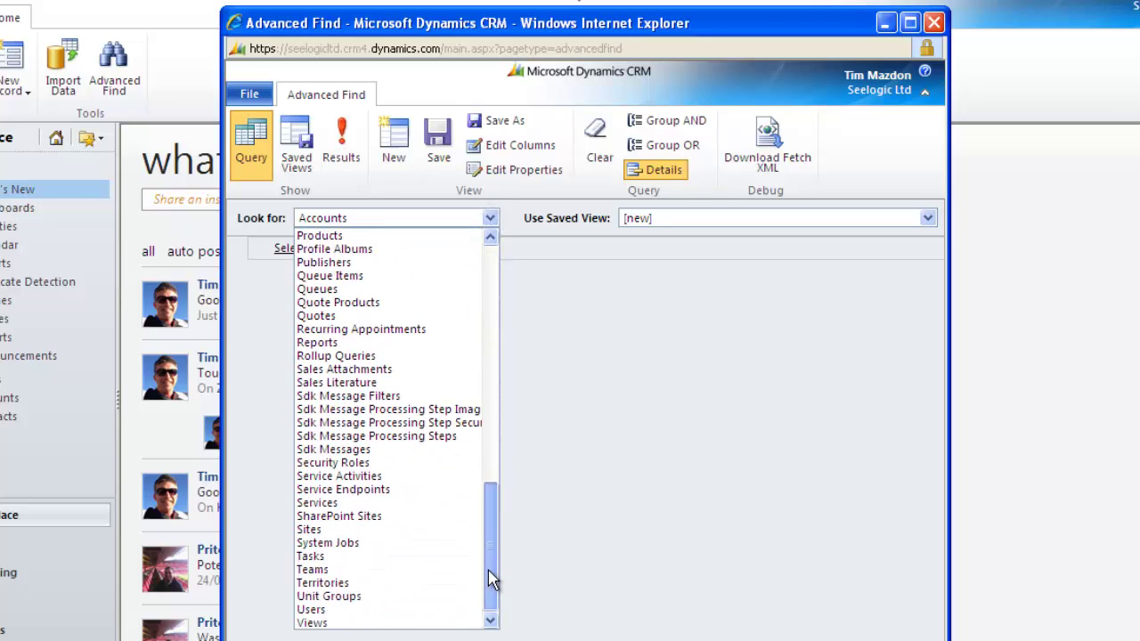
left_click(322, 609)
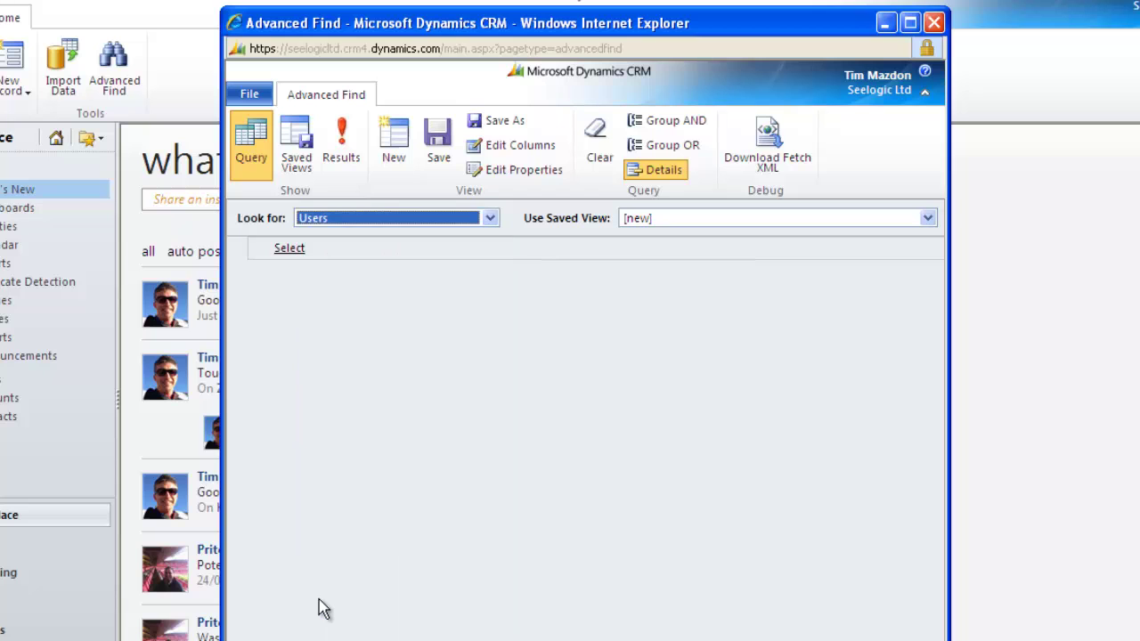
left_click(340, 153)
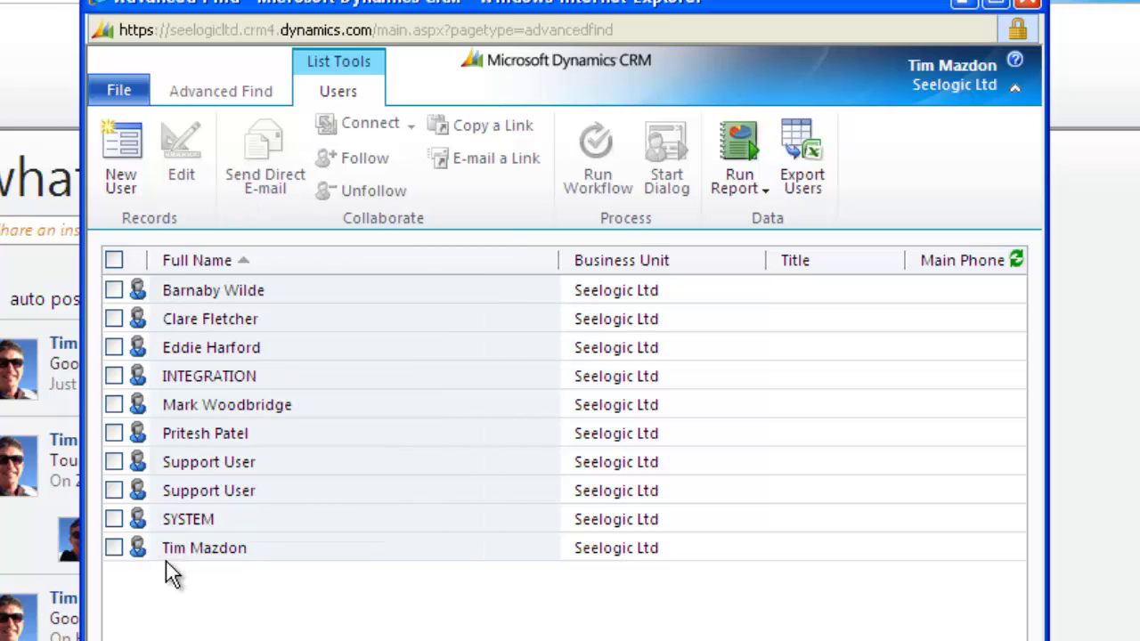
Follow the first user in the Advanced Find results.
left_click(114, 292)
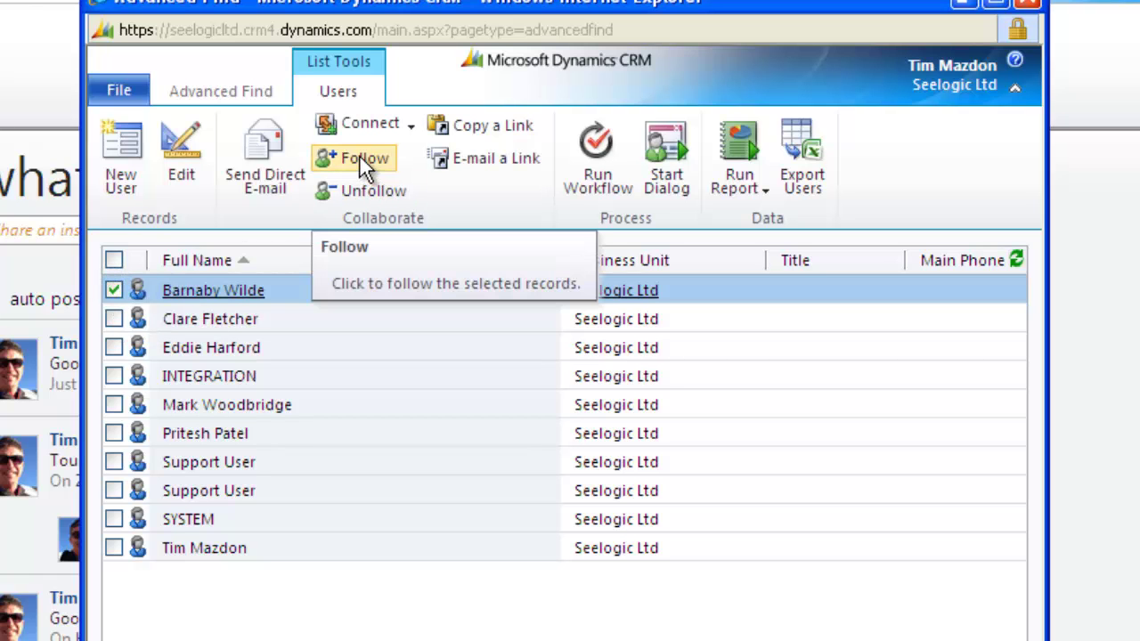
left_click(359, 159)
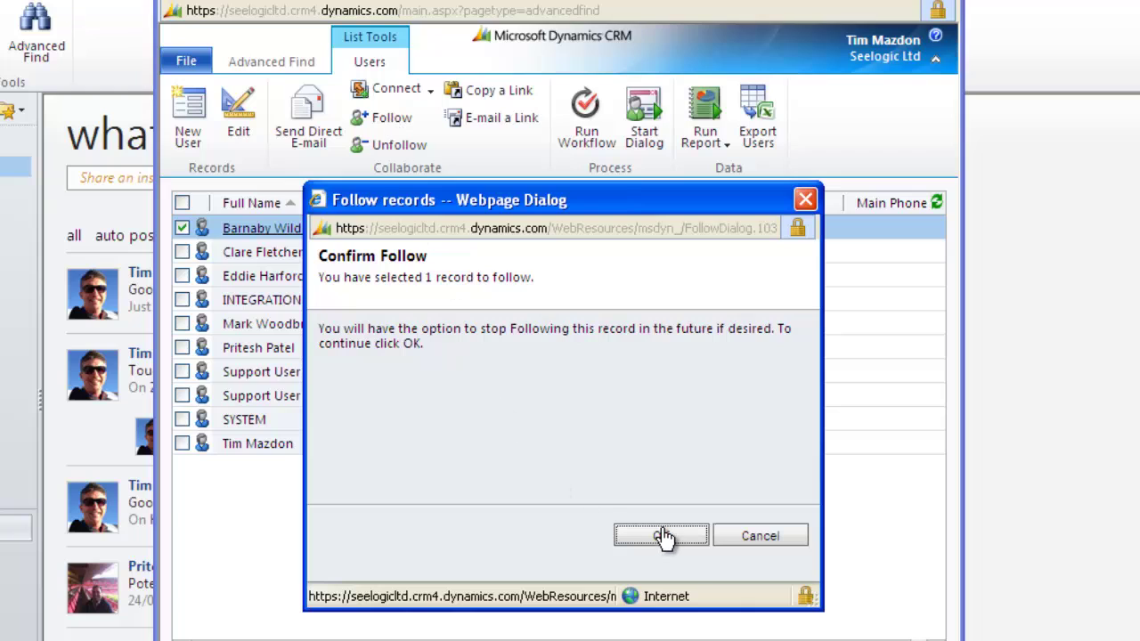
left_click(663, 537)
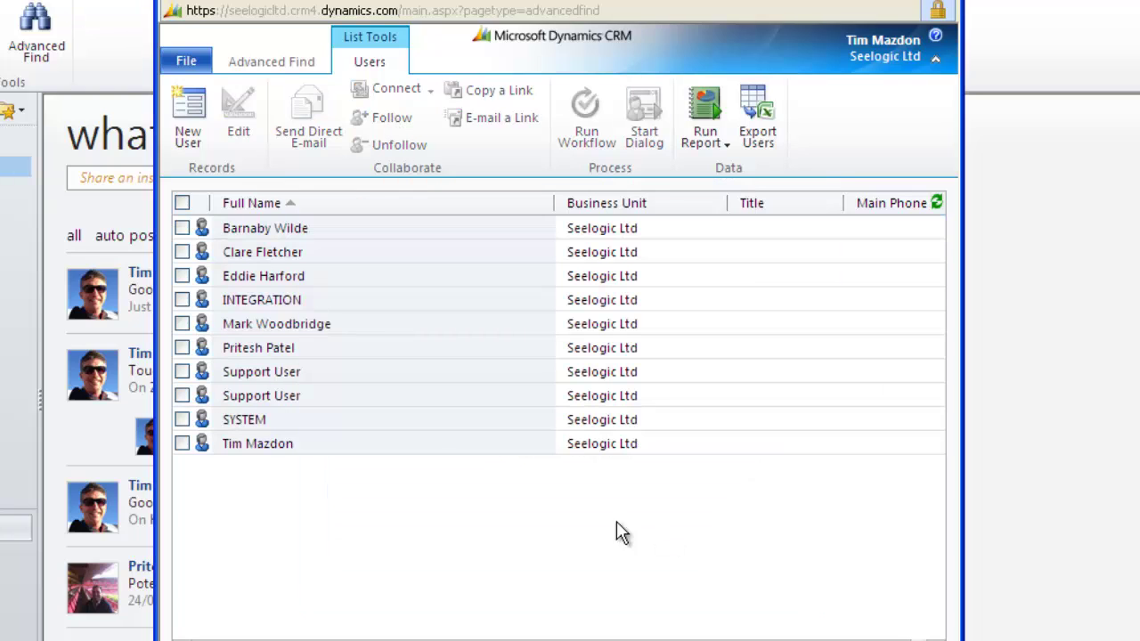
Unfollow the second user and close Advanced Find.
left_click(183, 252)
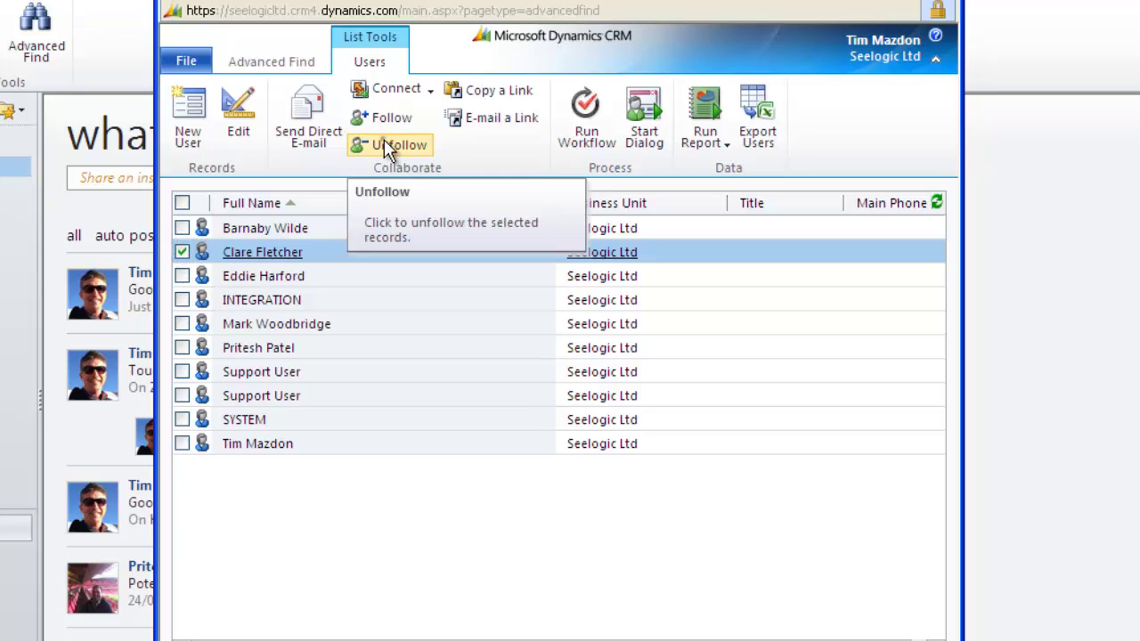
left_click(386, 147)
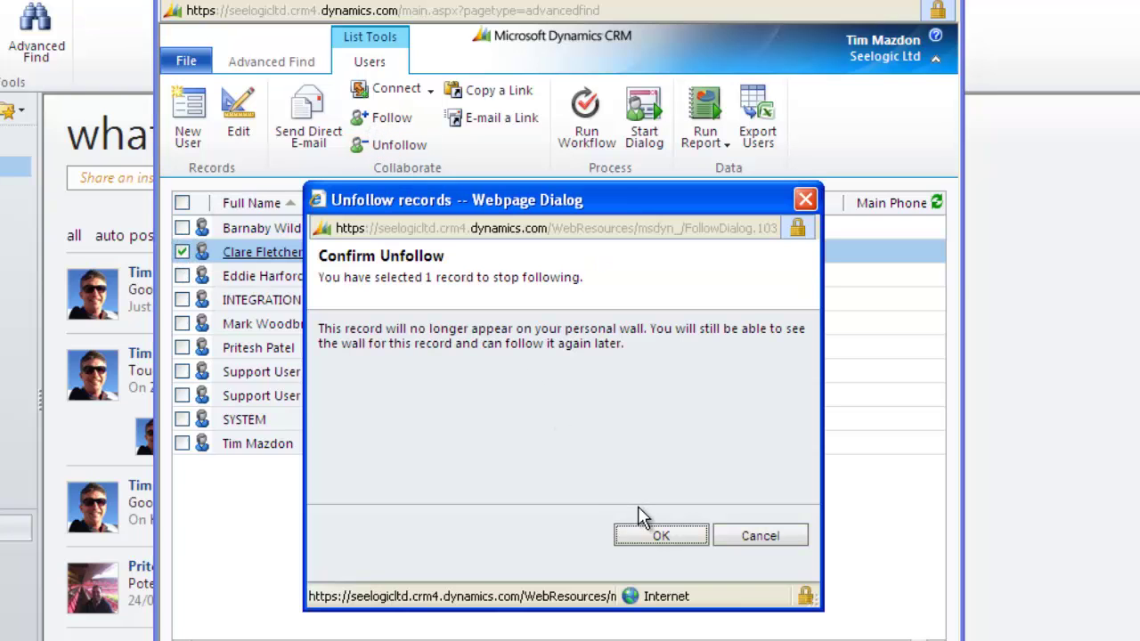
left_click(659, 538)
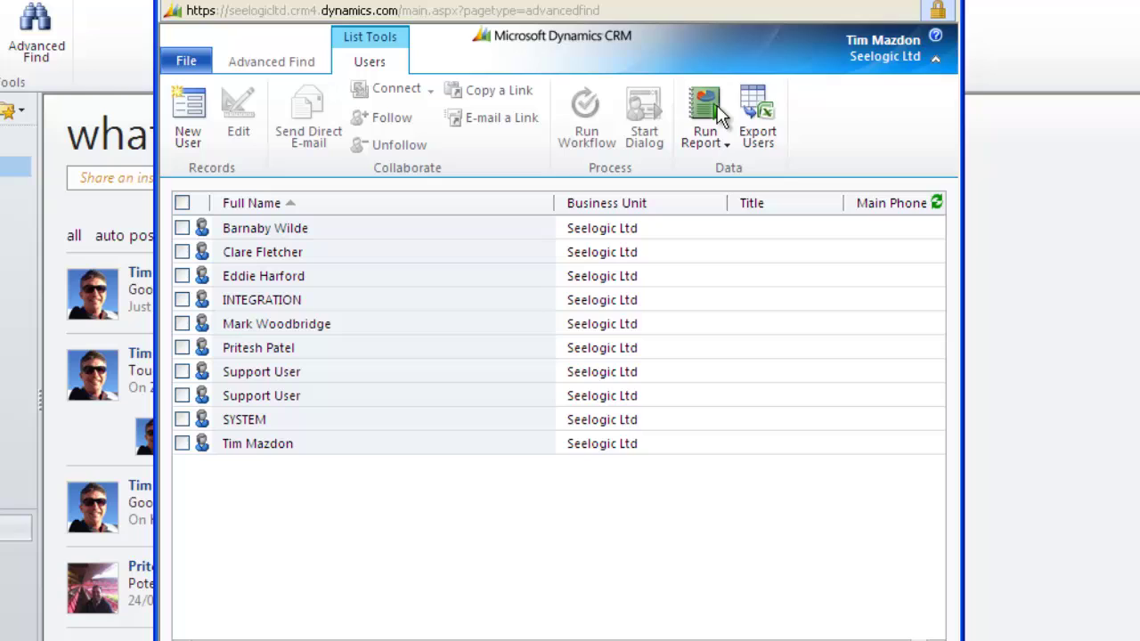
left_click(946, 2)
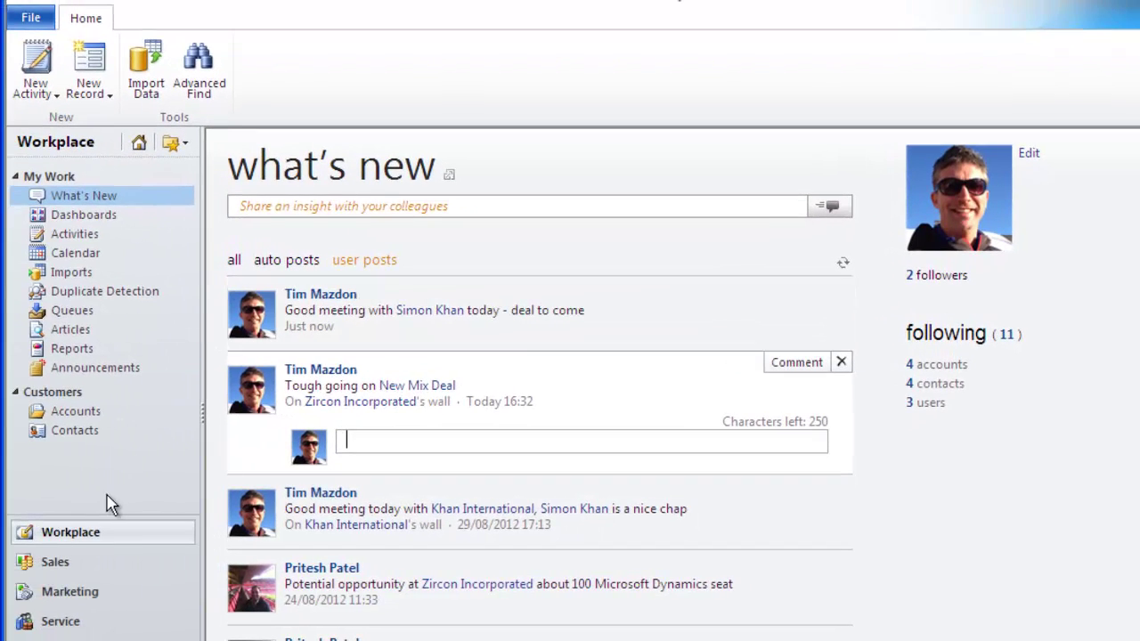
Follow the Seelogic and Variety Store (sample) accounts, bringing followed records to 13.
left_click(71, 413)
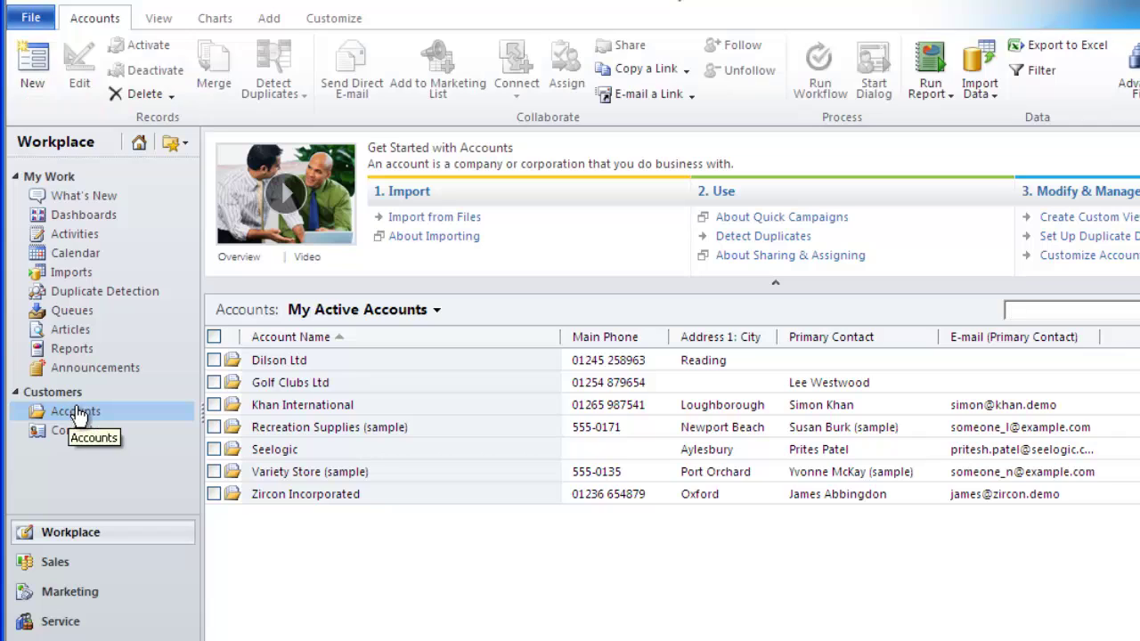
left_click(213, 449)
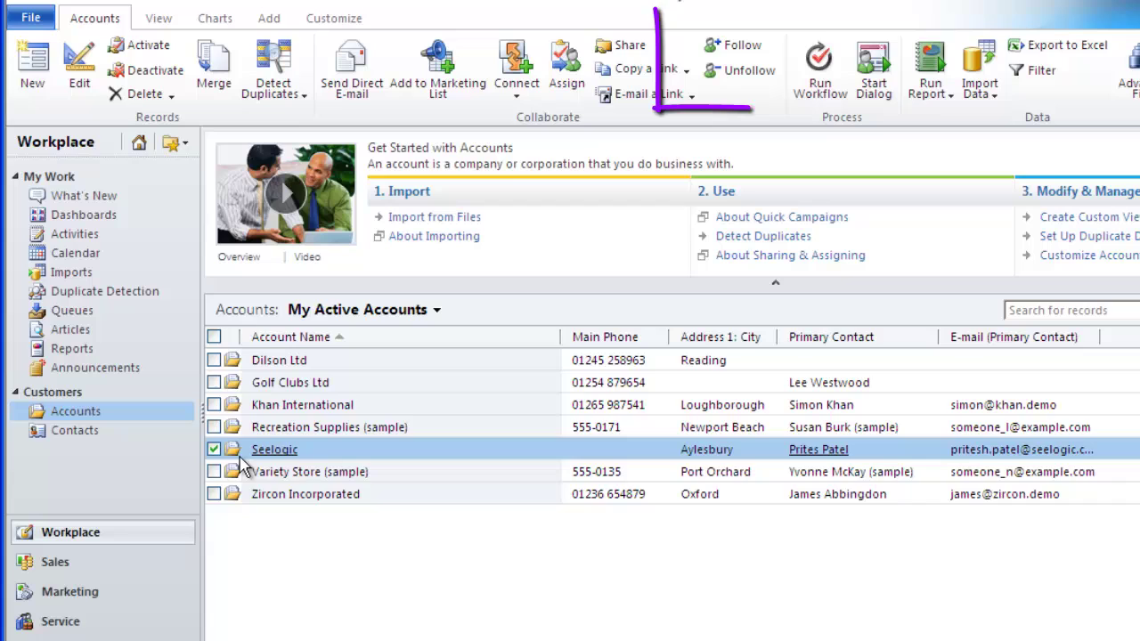
left_click(214, 471)
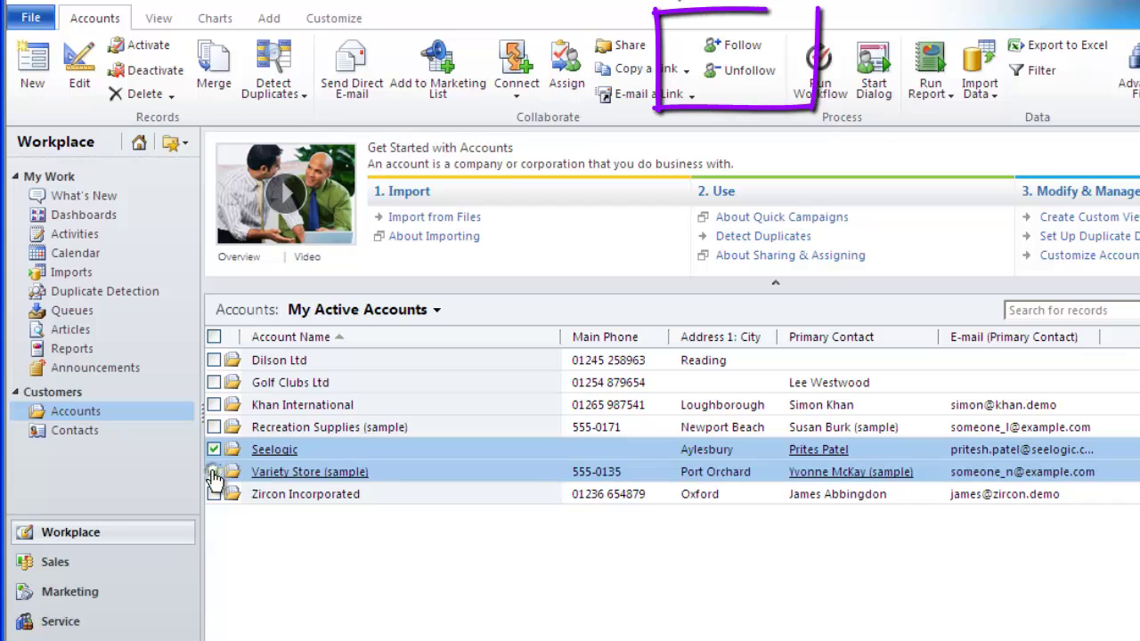
left_click(741, 47)
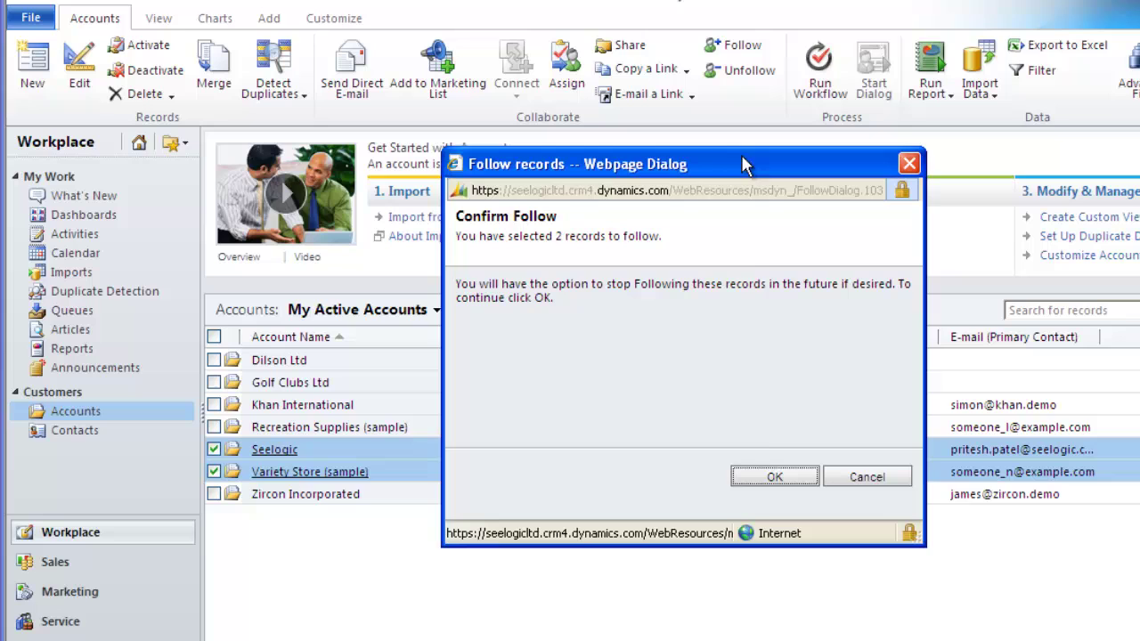
left_click(766, 480)
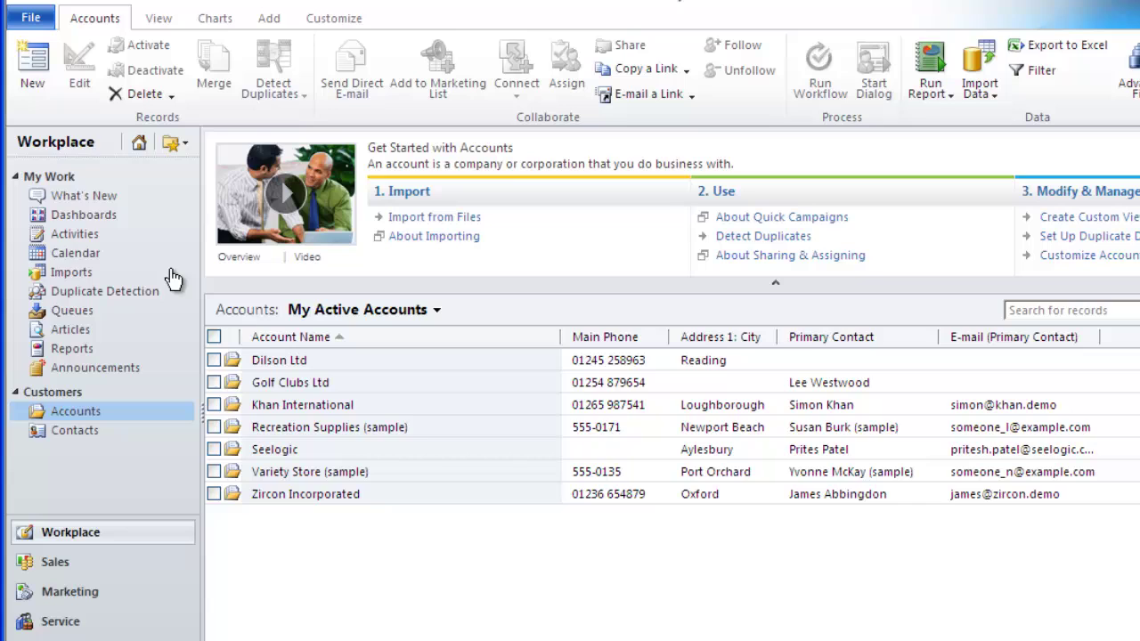
left_click(89, 201)
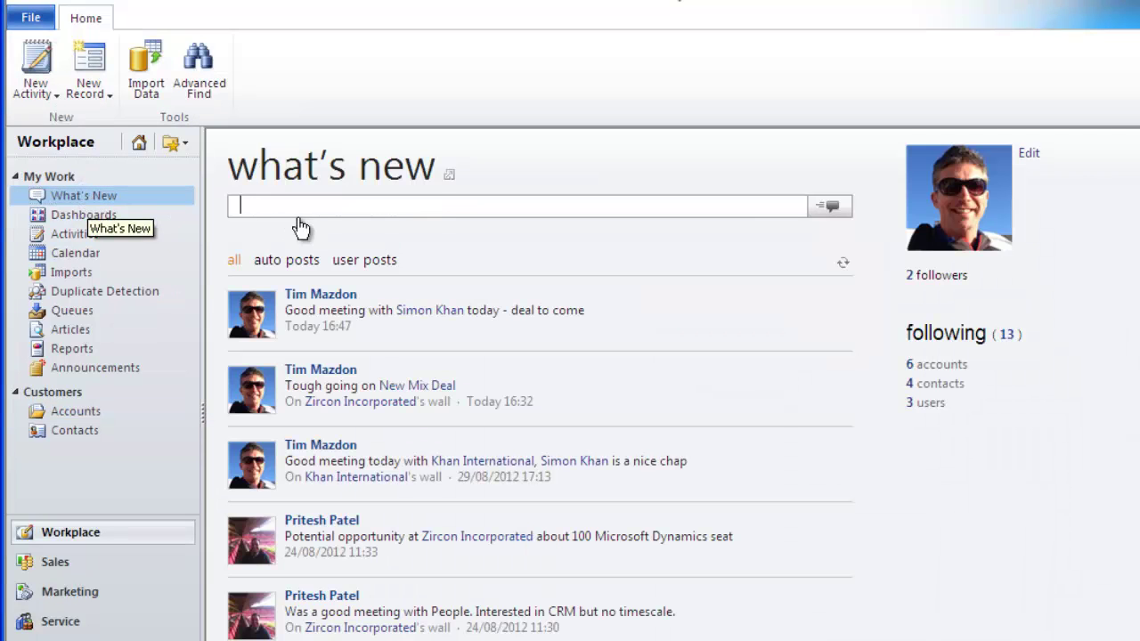
Unfollow Seelogic from the Records Being Followed list and close that window.
left_click(1007, 343)
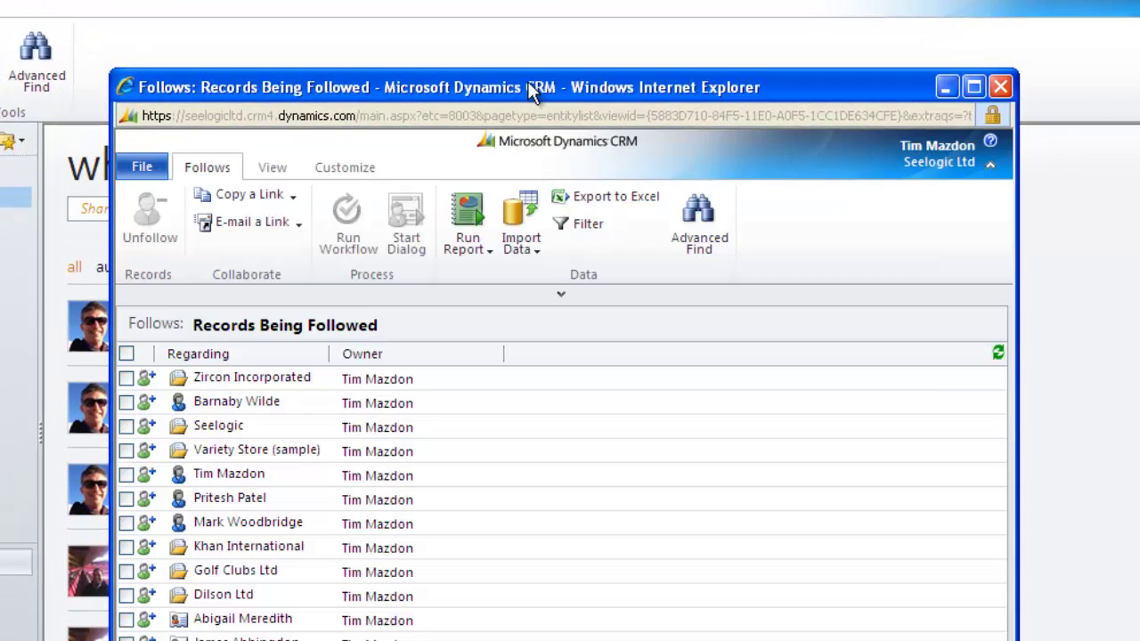
left_click_drag(527, 81, 514, 5)
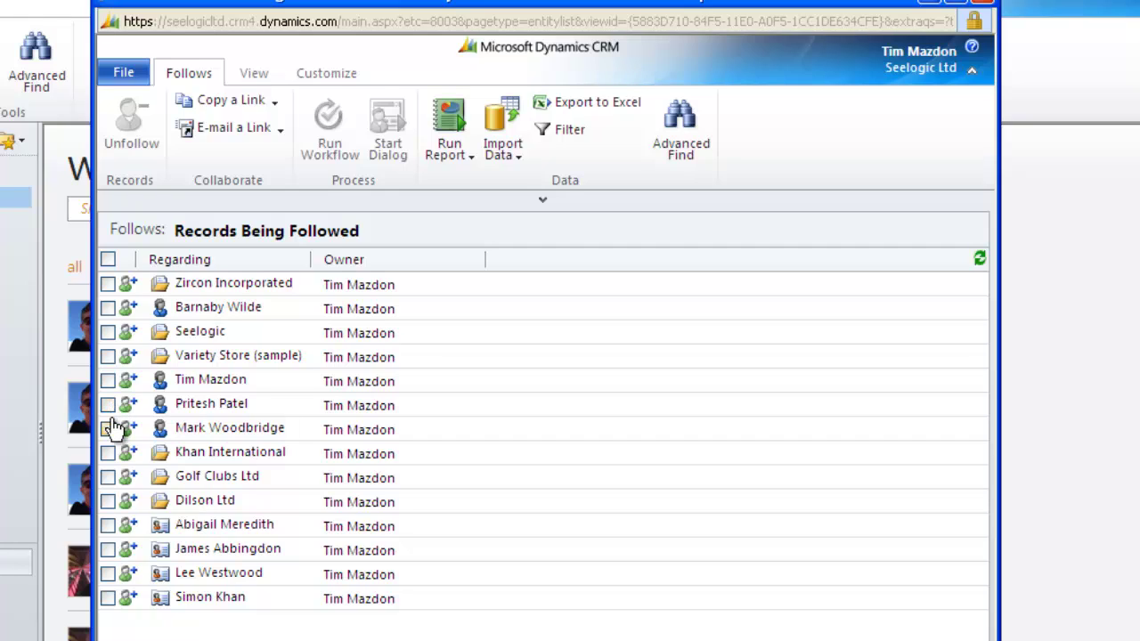
left_click(108, 333)
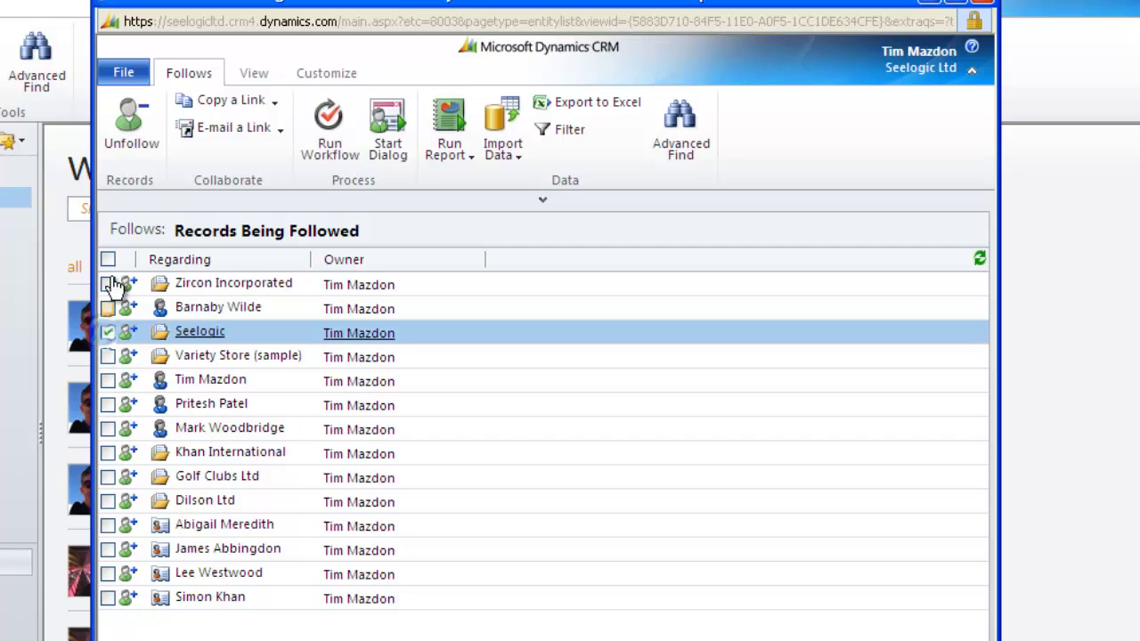
left_click(128, 125)
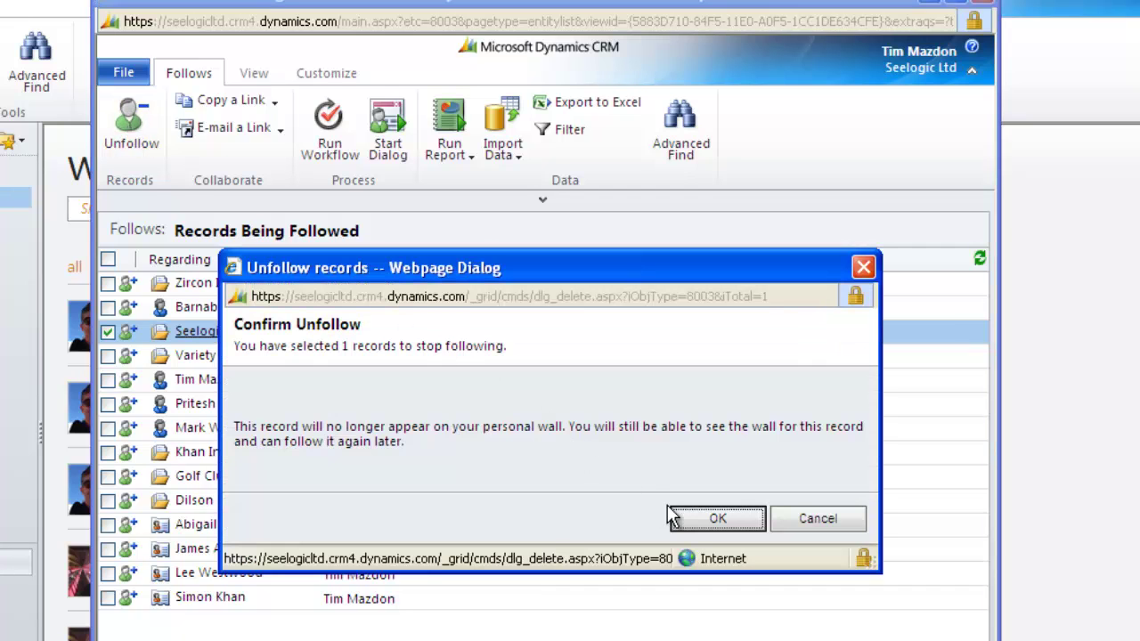
left_click(703, 518)
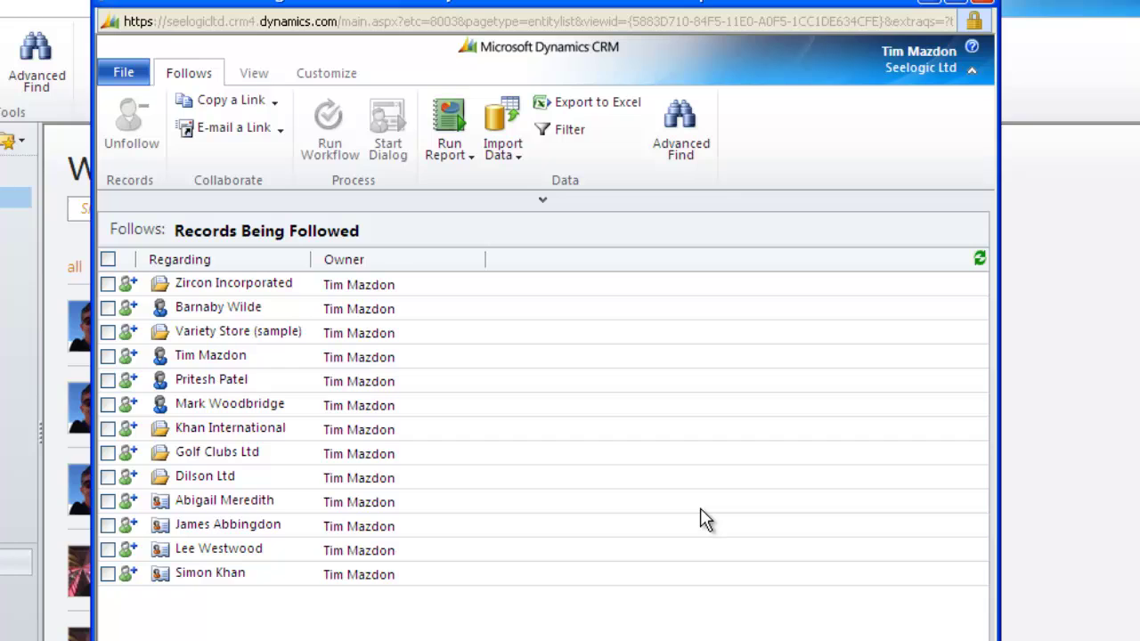
left_click(983, 3)
mouse_move(388, 313)
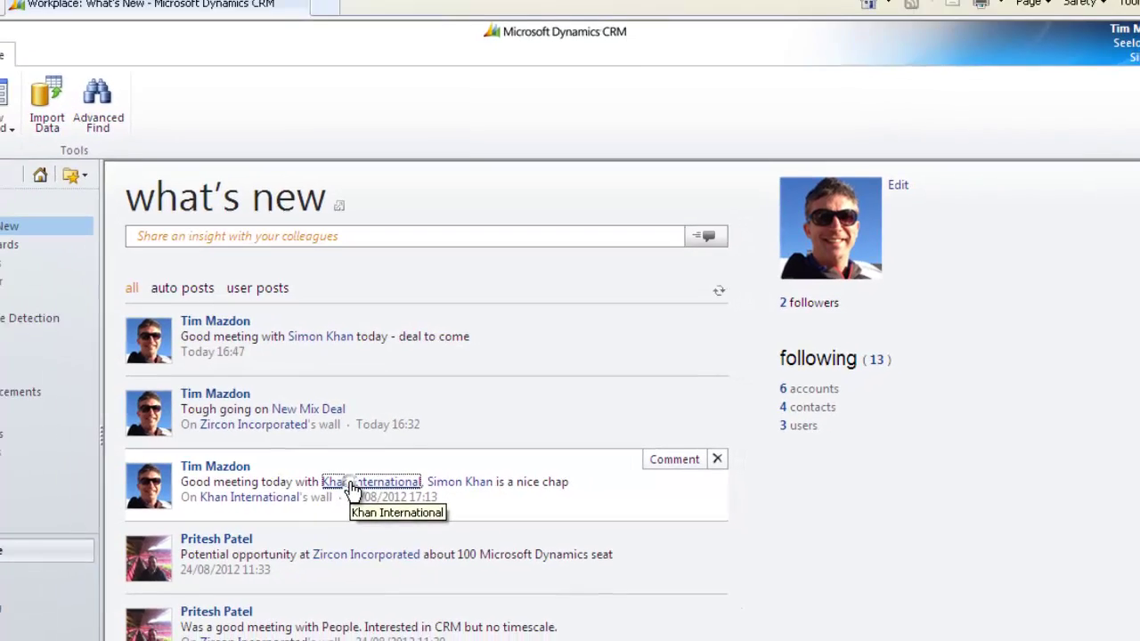
Open the Khan International account's Record Wall and post 'Great customer!'.
left_click(353, 489)
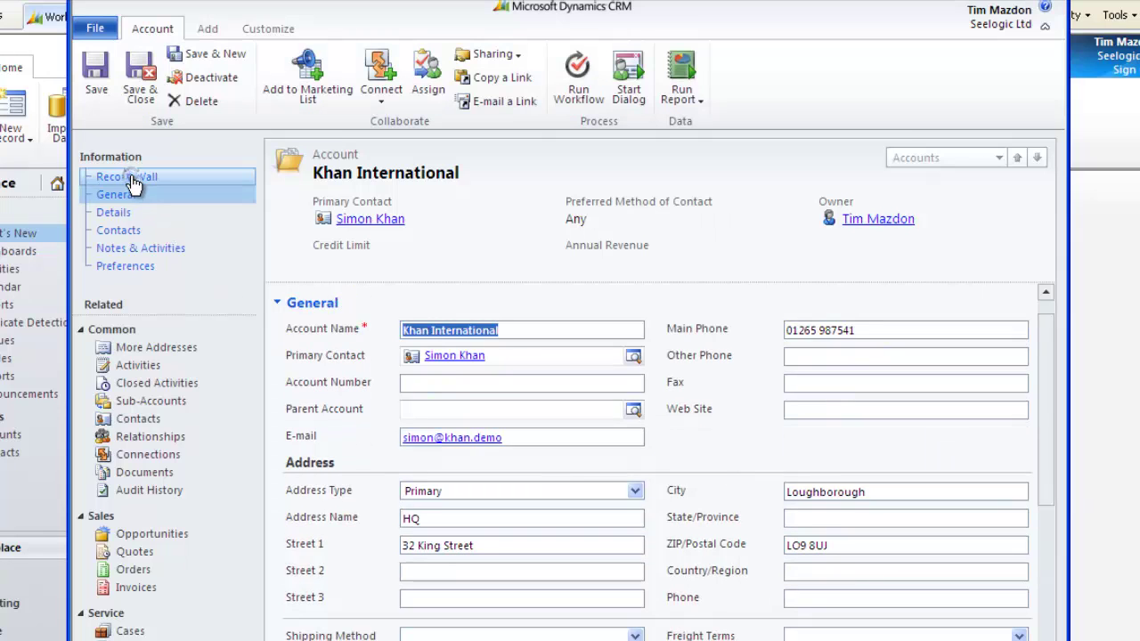
left_click(130, 181)
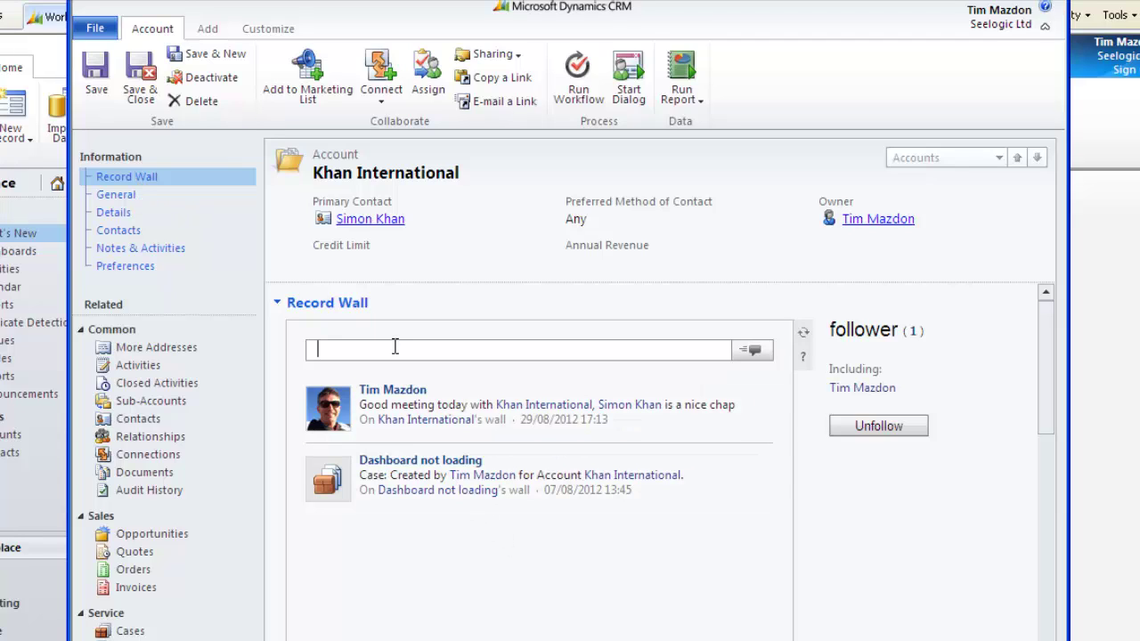
type("Gr")
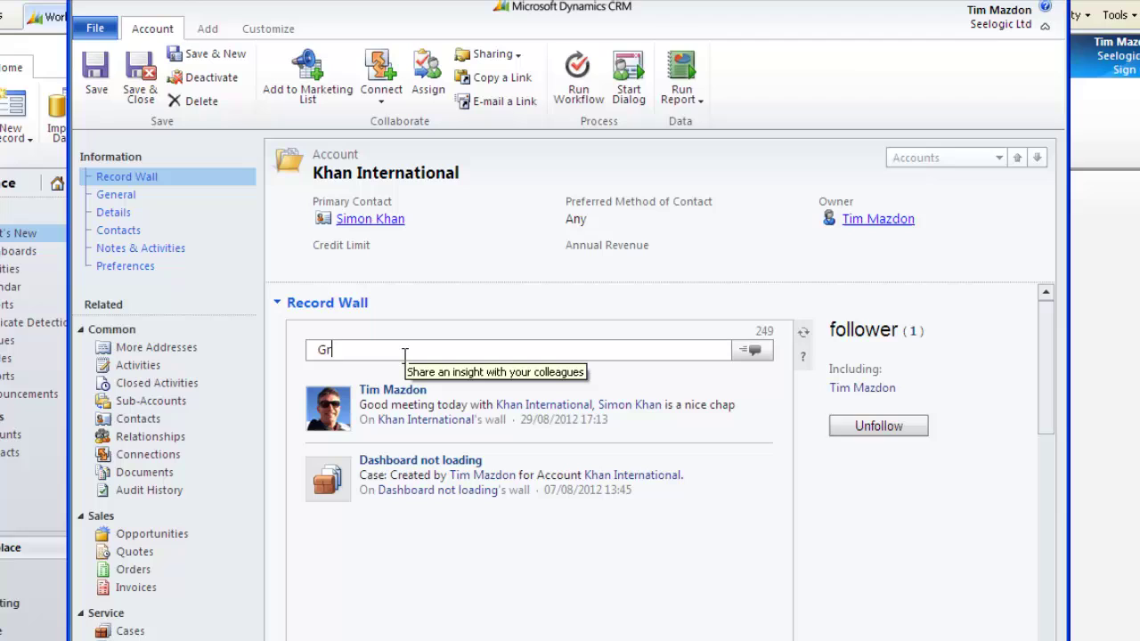
type("eat custom")
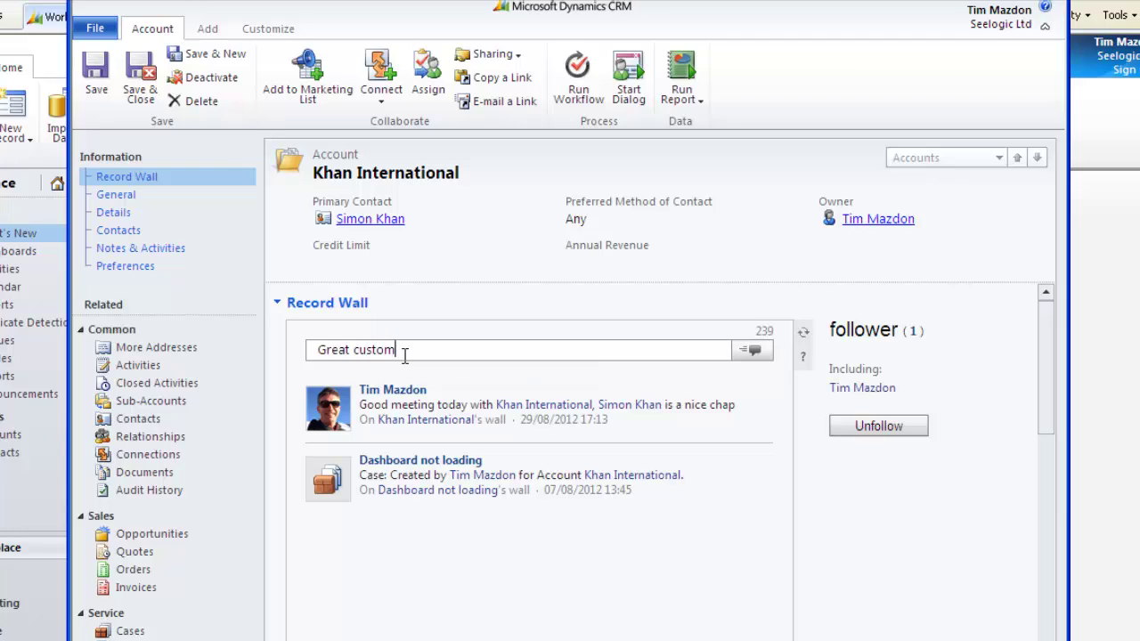
type("er!")
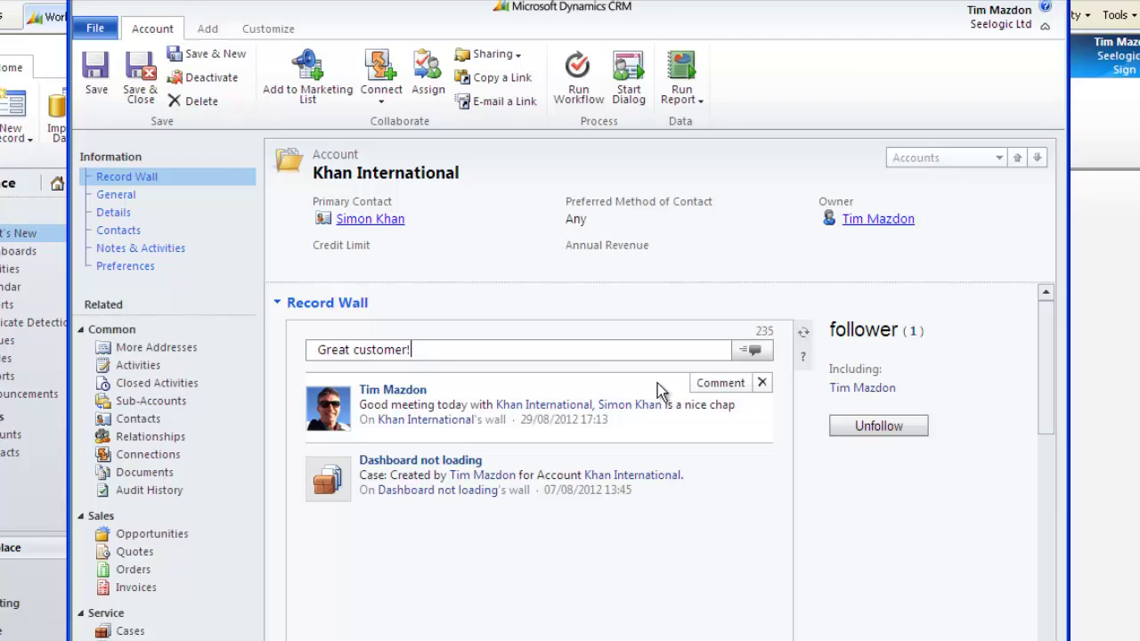
left_click(753, 353)
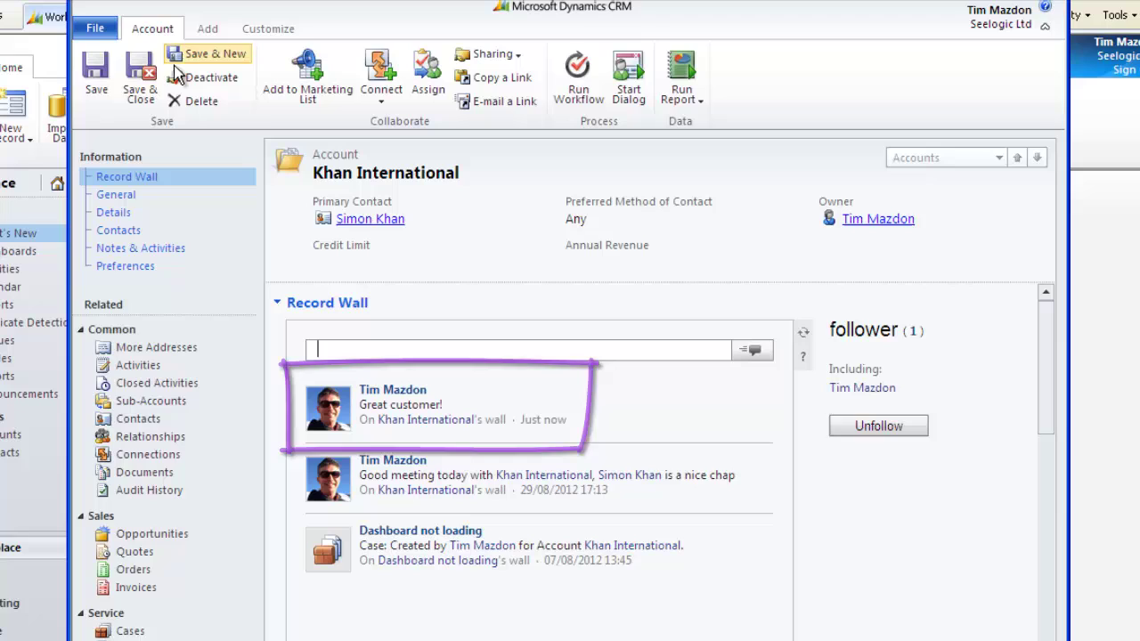
Save and close the Khan International account, then refresh What's New to show the 'Great customer!' post.
left_click(141, 80)
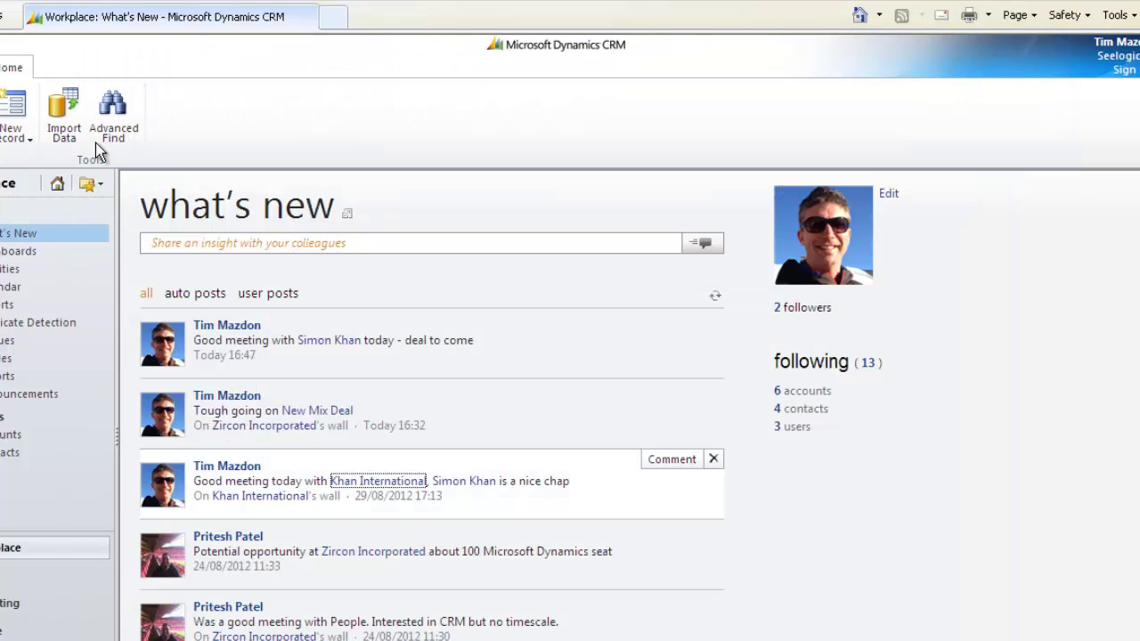
left_click(714, 297)
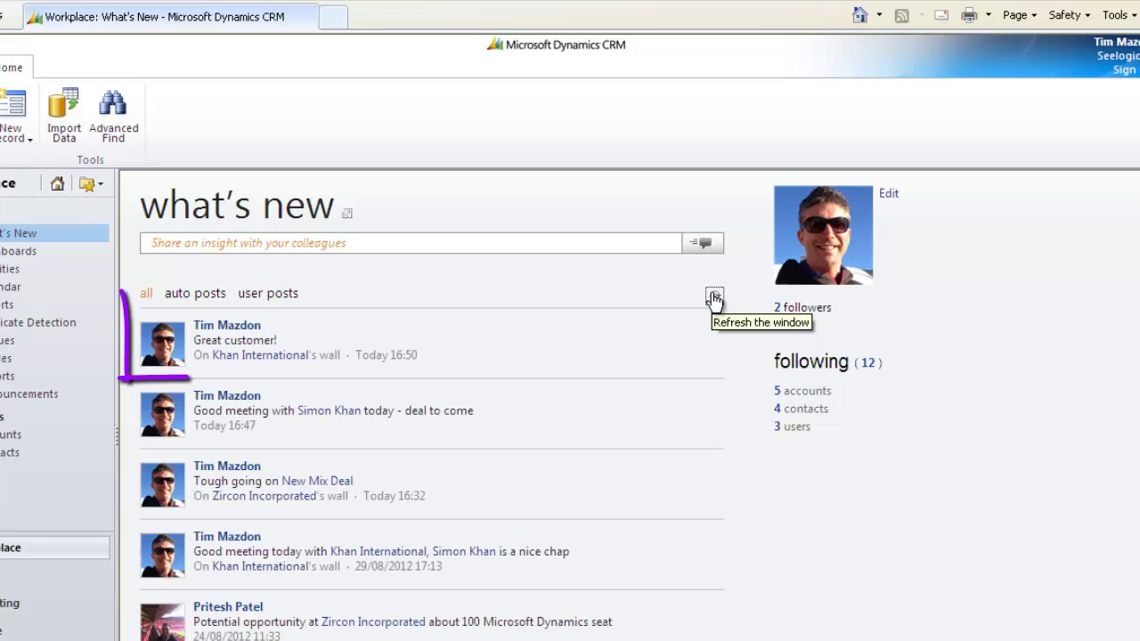